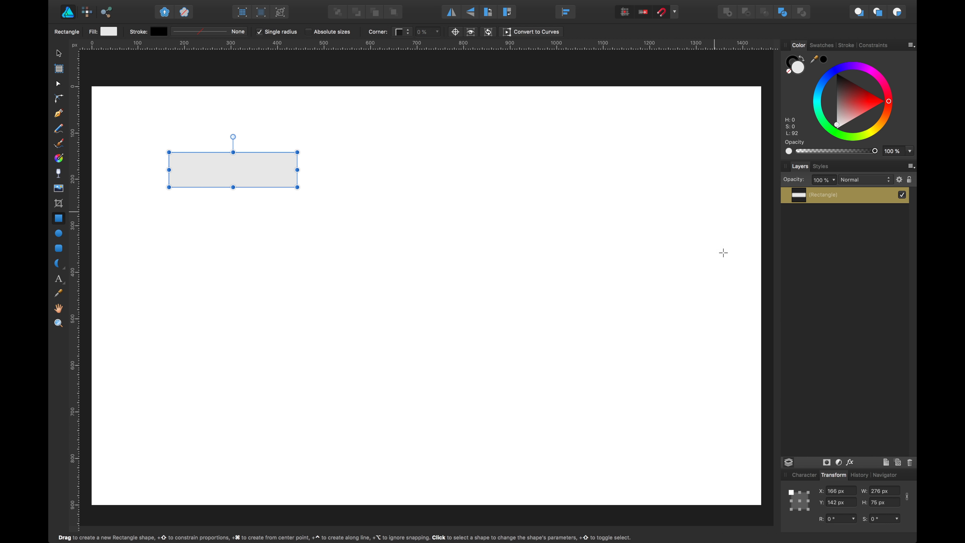
# Step: Set the rectangle's size to 200 px wide and 60 px high
pyautogui.click(878, 503)
pyautogui.write('60')
pyautogui.press('Tab')
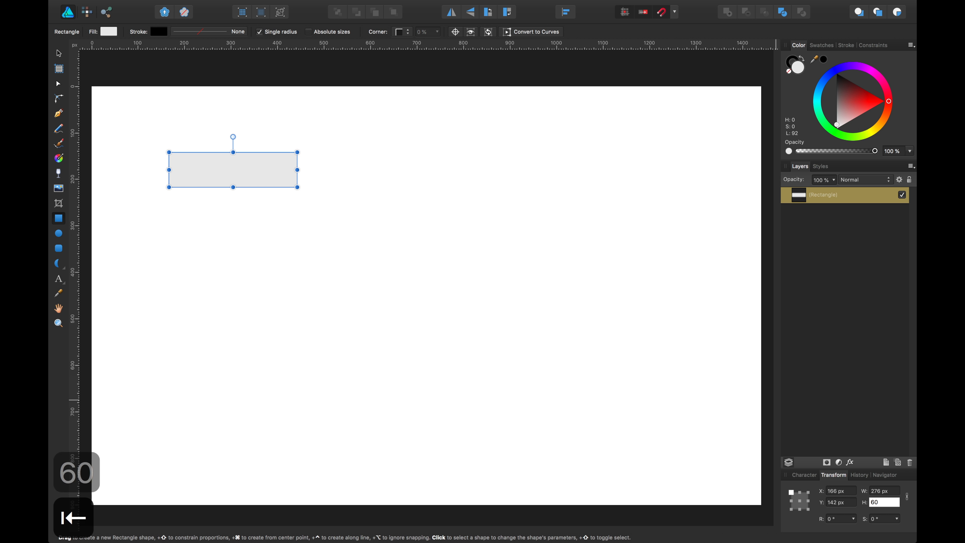
pyautogui.write('200')
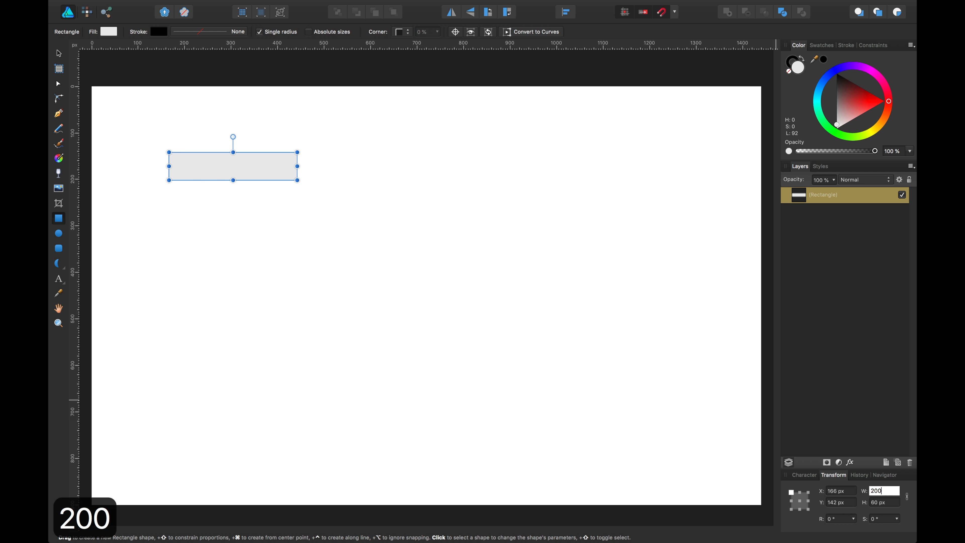
pyautogui.press('Return')
pyautogui.press('v')
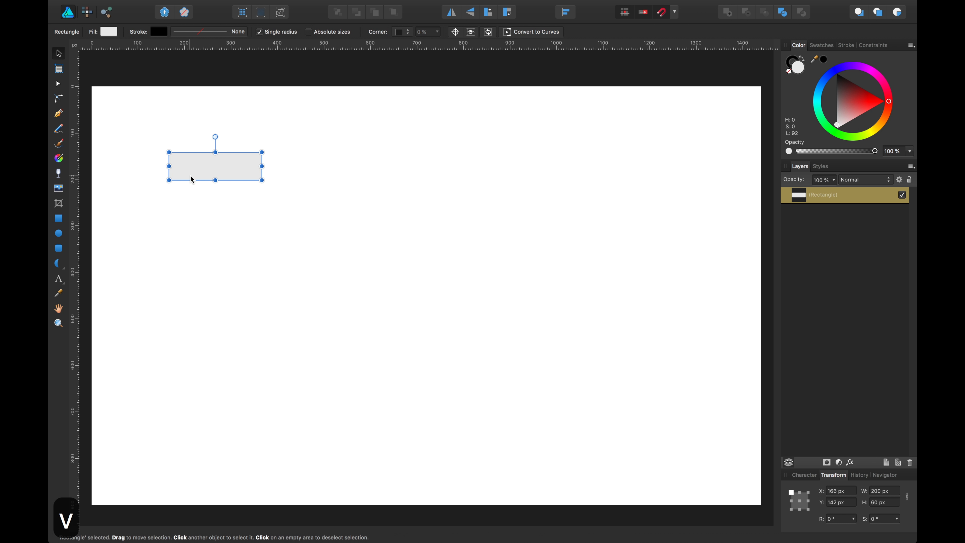
pyautogui.click(210, 206)
# Step: Move the rectangle slightly to about X 168 px, Y 148 px
pyautogui.scroll(3, 267, 243)
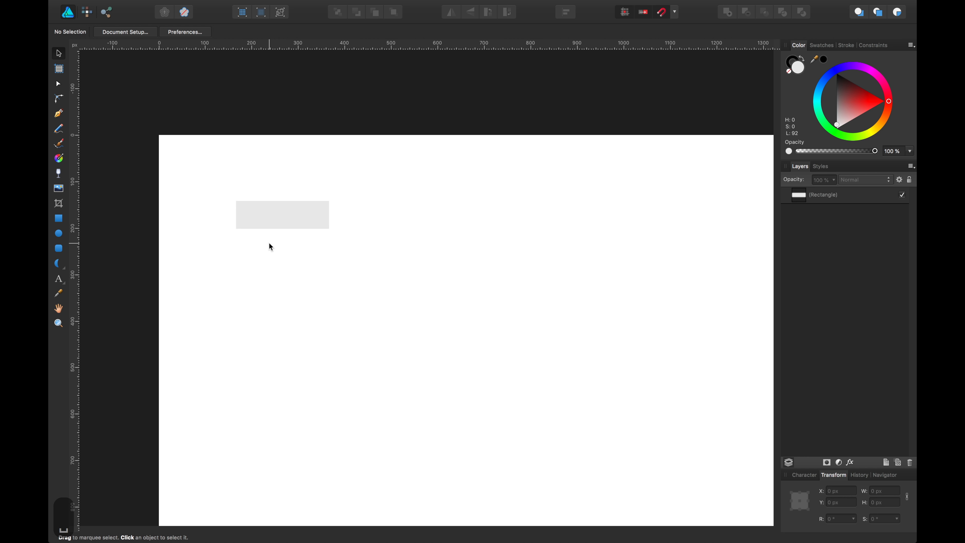
pyautogui.hotkey('ctrl', '=')
pyautogui.press('space')
pyautogui.moveTo(271, 252); pyautogui.dragTo(252, 216)
pyautogui.click(253, 182)
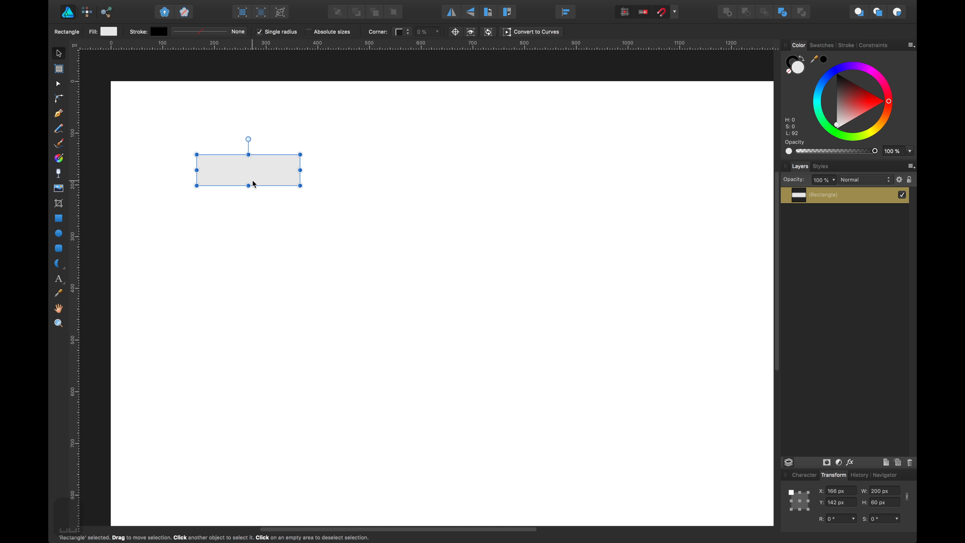
pyautogui.moveTo(259, 177); pyautogui.dragTo(260, 180)
pyautogui.click(301, 229)
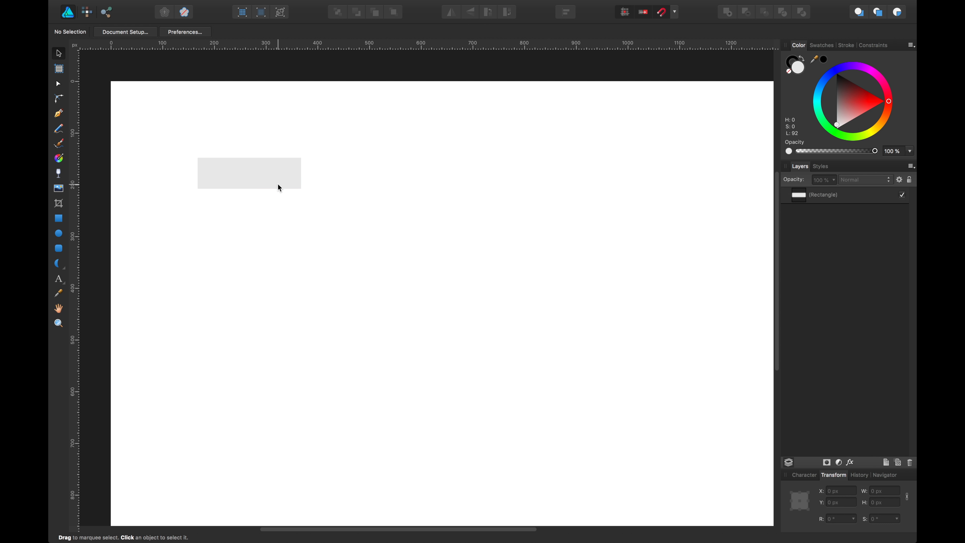
# Step: Add the art text "Button" just below the rectangle
pyautogui.click(279, 188)
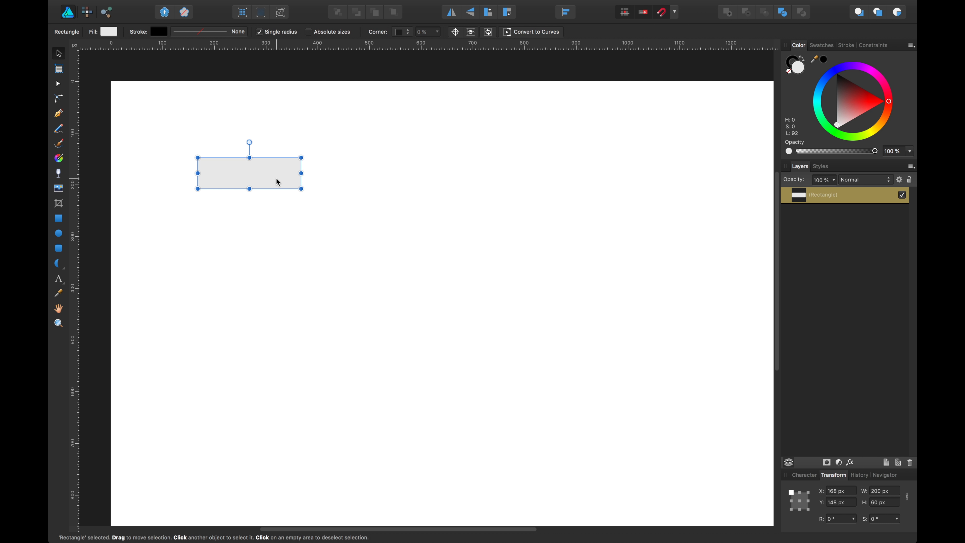
pyautogui.press('t')
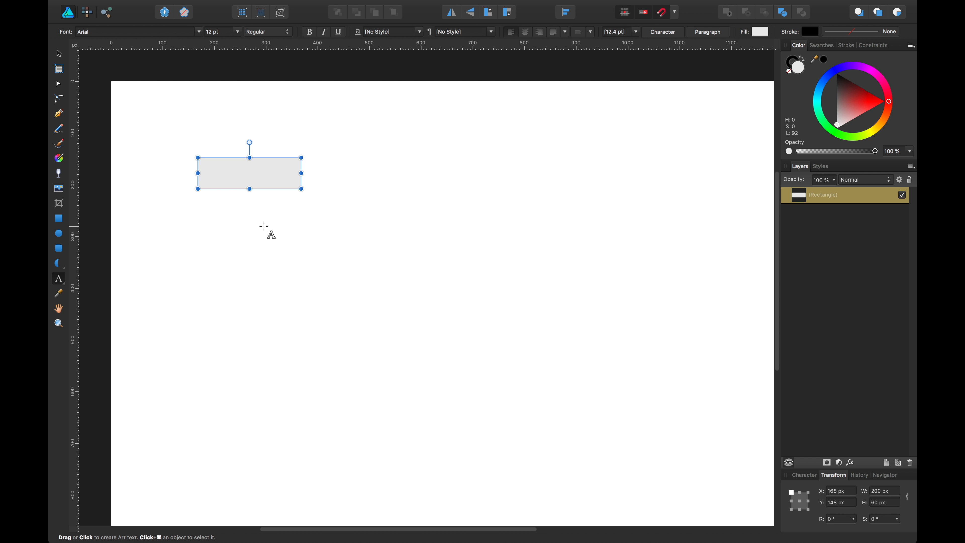
pyautogui.click(264, 227)
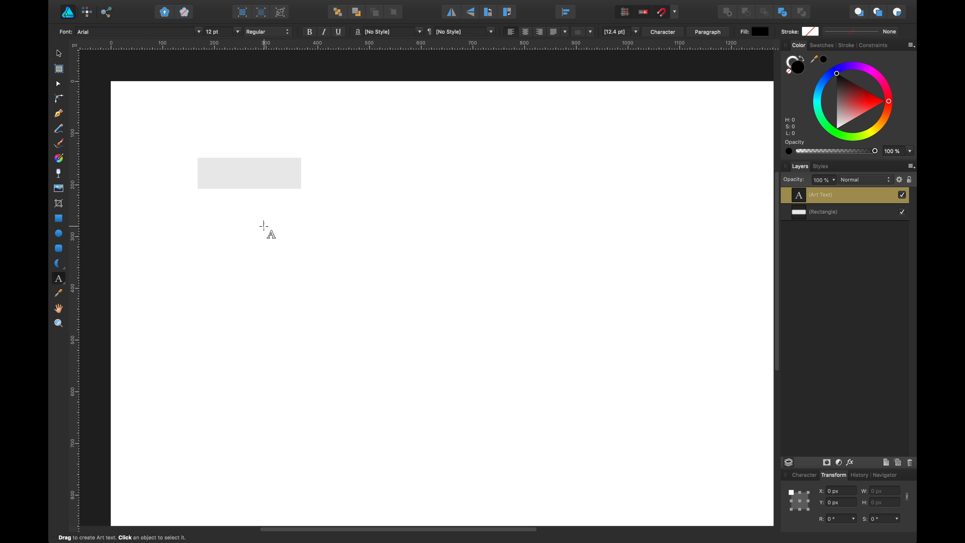
pyautogui.write('Button')
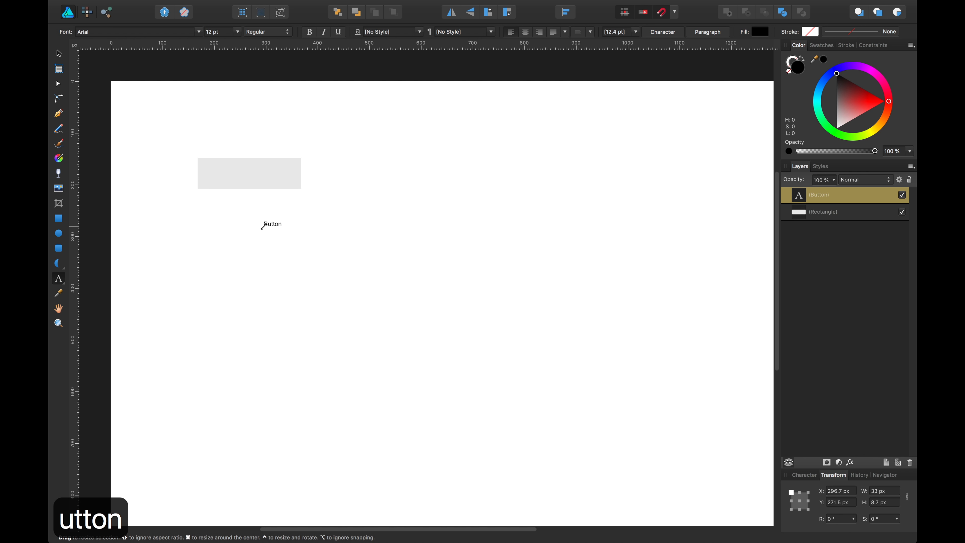
pyautogui.press('Escape')
pyautogui.press('v')
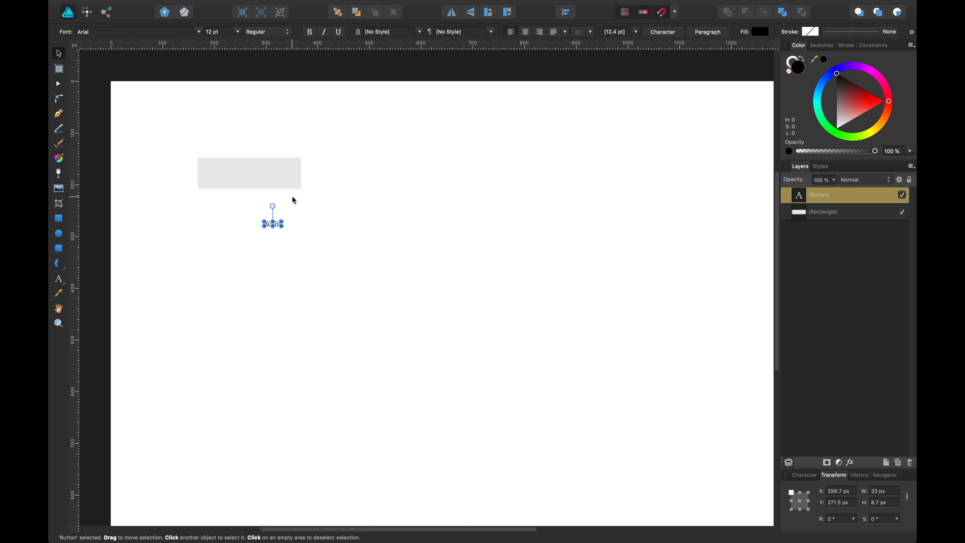
# Step: Place the "Button" text in the middle of the rectangle and set its font size to 16 pt
pyautogui.moveTo(279, 228); pyautogui.dragTo(255, 177)
pyautogui.click(237, 32)
pyautogui.click(226, 32)
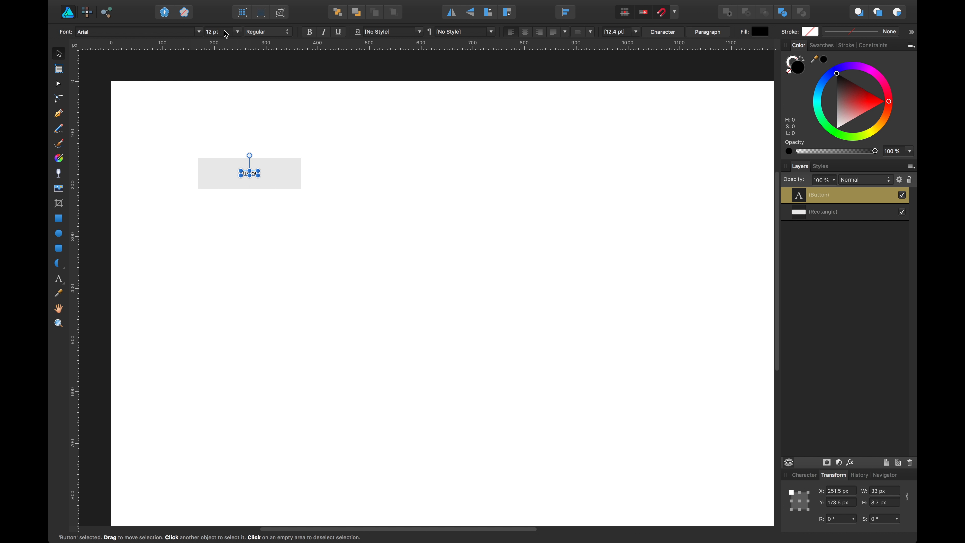
pyautogui.click(225, 32)
pyautogui.write('16')
pyautogui.press('Return')
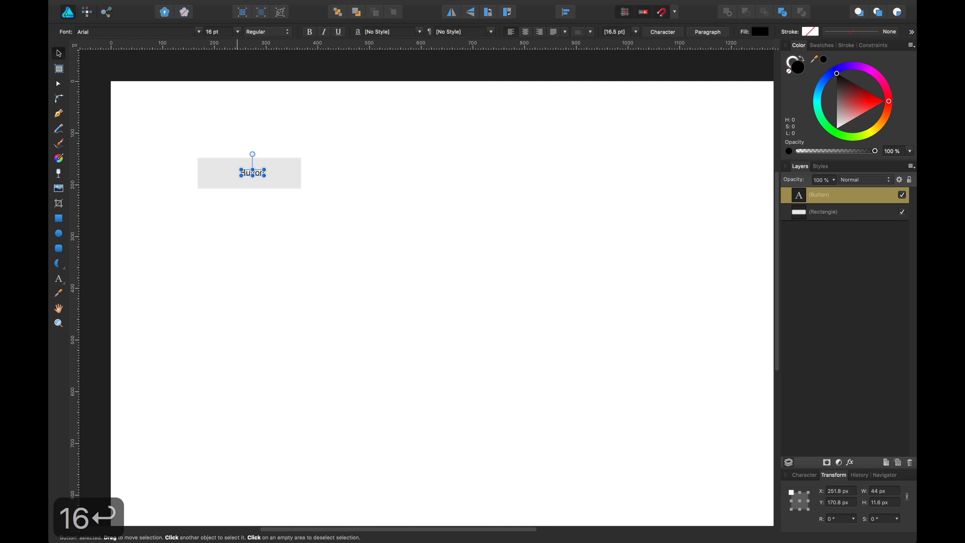
pyautogui.moveTo(254, 173); pyautogui.dragTo(251, 174)
# Step: Change the "Button" text's font to Open Sans SemiBold
pyautogui.click(152, 31)
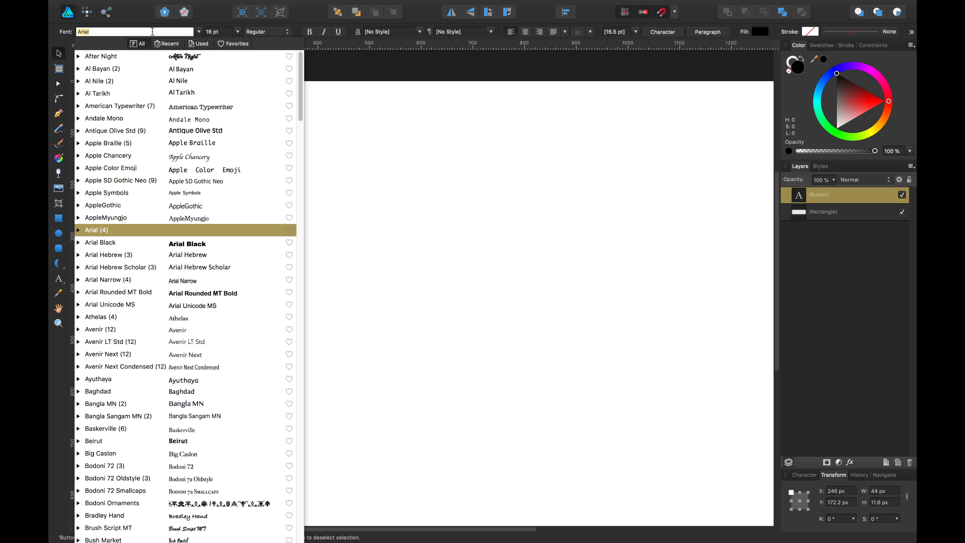
pyautogui.write('open')
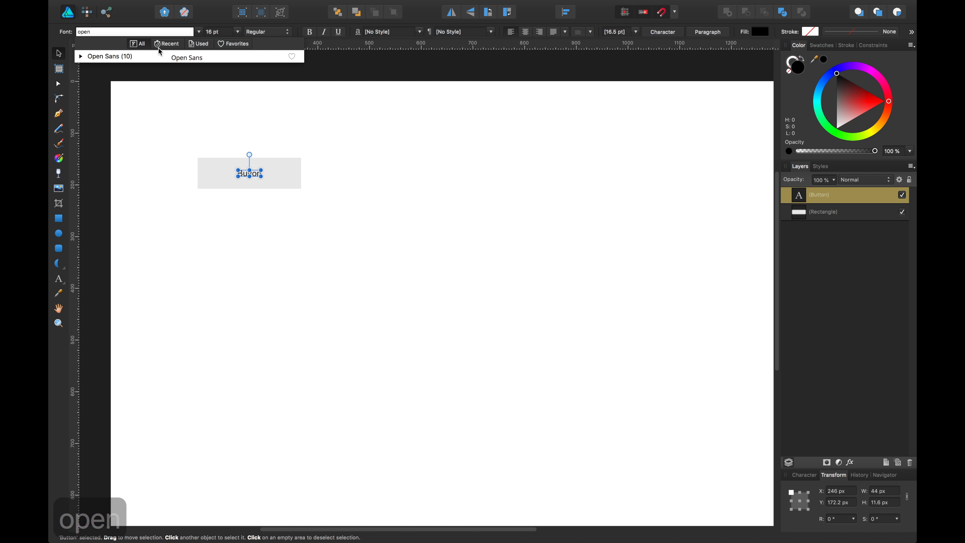
pyautogui.click(161, 56)
pyautogui.click(262, 36)
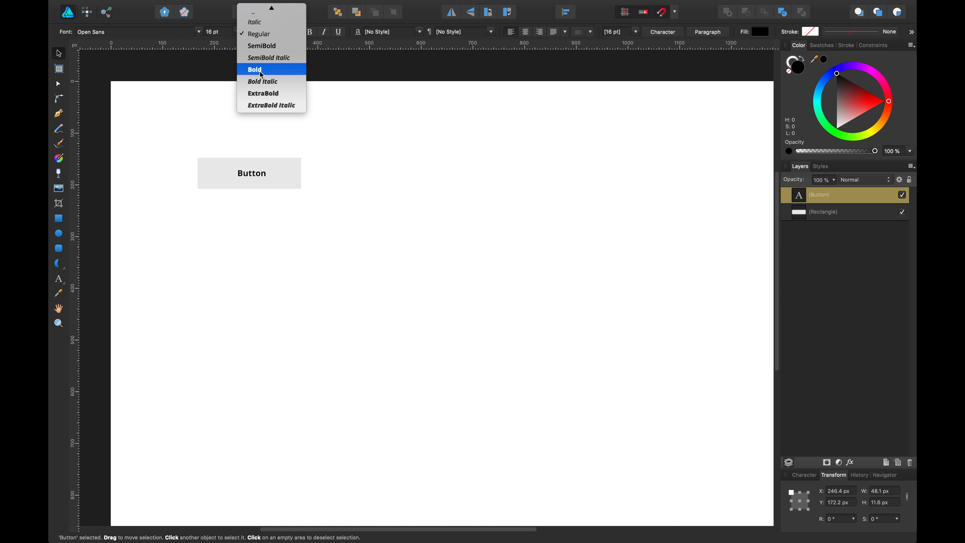
pyautogui.click(337, 154)
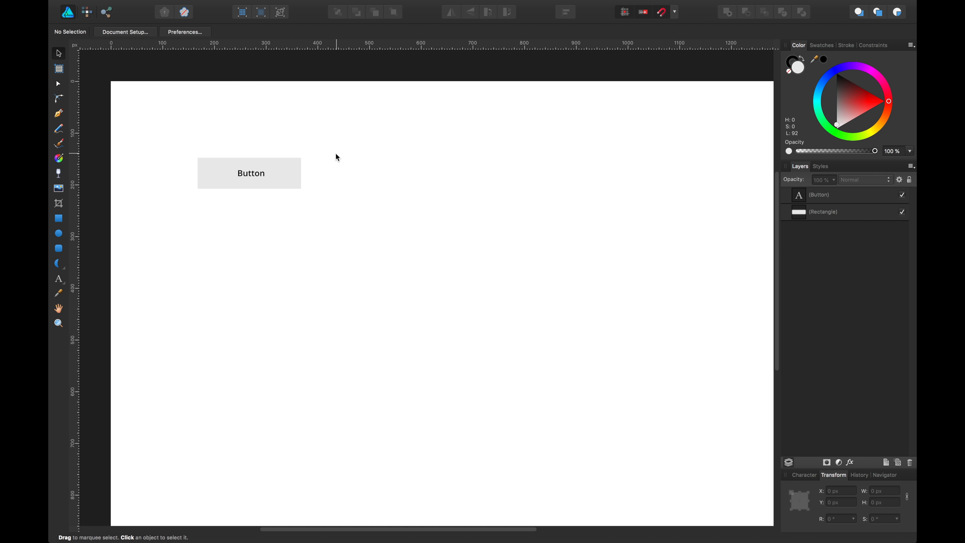
# Step: Give the rectangle rounded corners with an absolute radius of 3 px
pyautogui.click(258, 176)
pyautogui.click(278, 178)
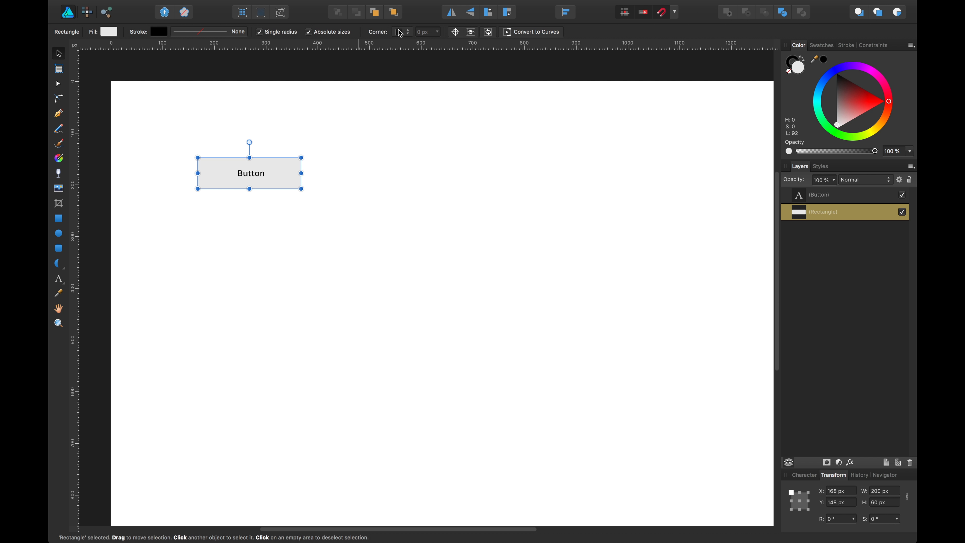
pyautogui.click(392, 33)
pyautogui.click(410, 39)
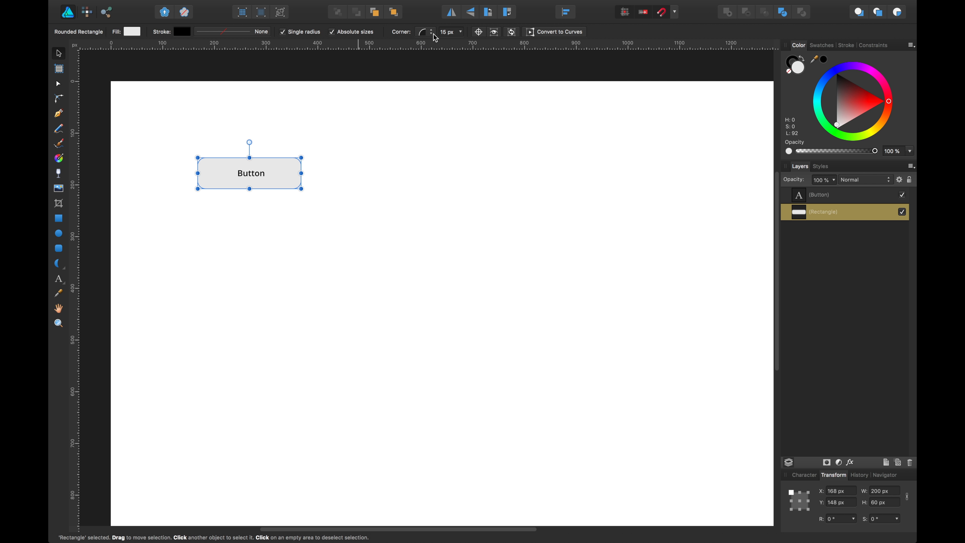
pyautogui.click(442, 32)
pyautogui.write('3')
pyautogui.press('Return')
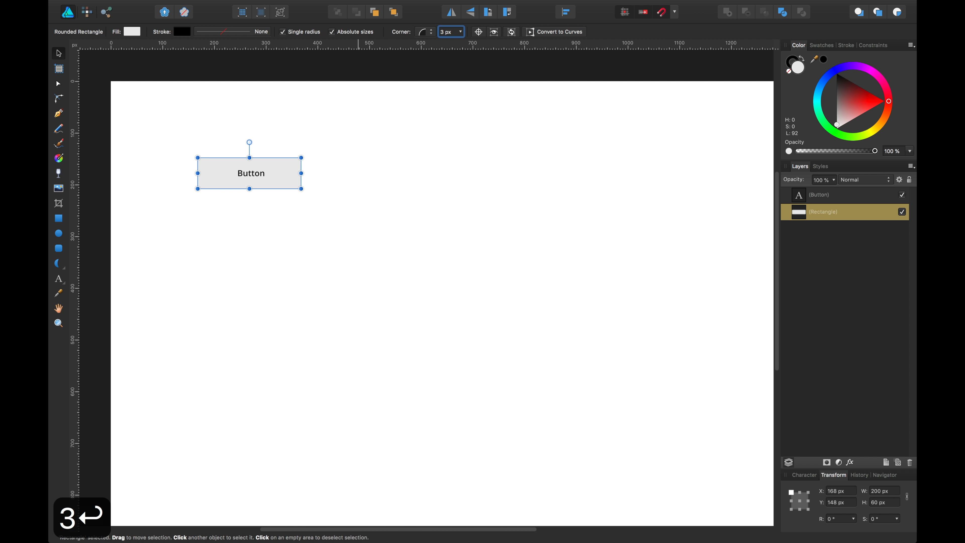
pyautogui.click(455, 159)
# Step: Set the "Button" text's fill colour to hex 444444
pyautogui.keyDown('super'); pyautogui.click(297, 234); pyautogui.keyUp('super')
pyautogui.moveTo(297, 233); pyautogui.dragTo(464, 342)
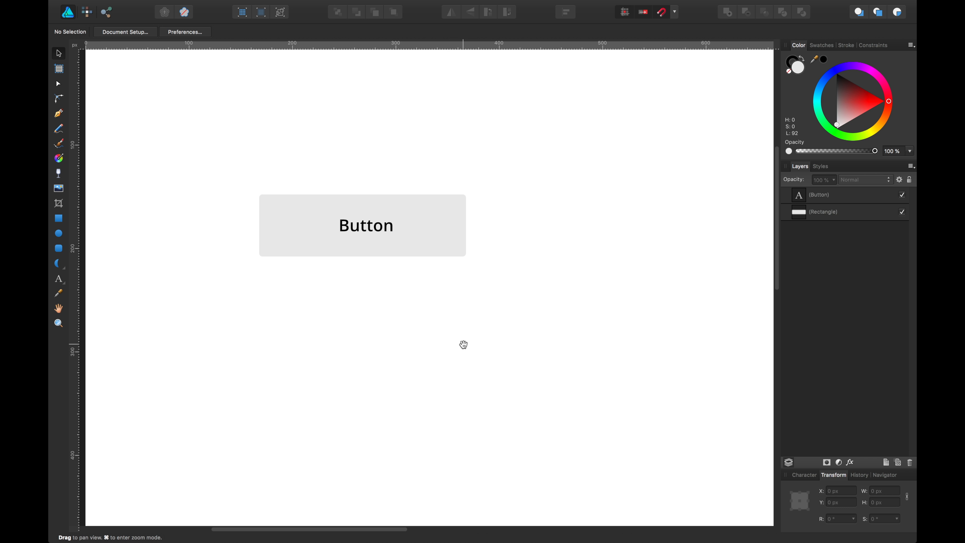
pyautogui.click(381, 229)
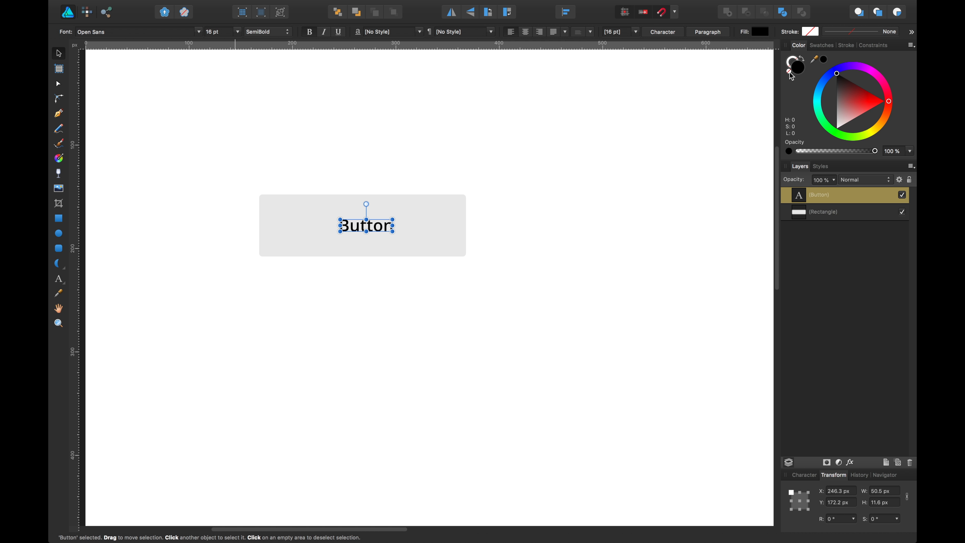
pyautogui.doubleClick(796, 68)
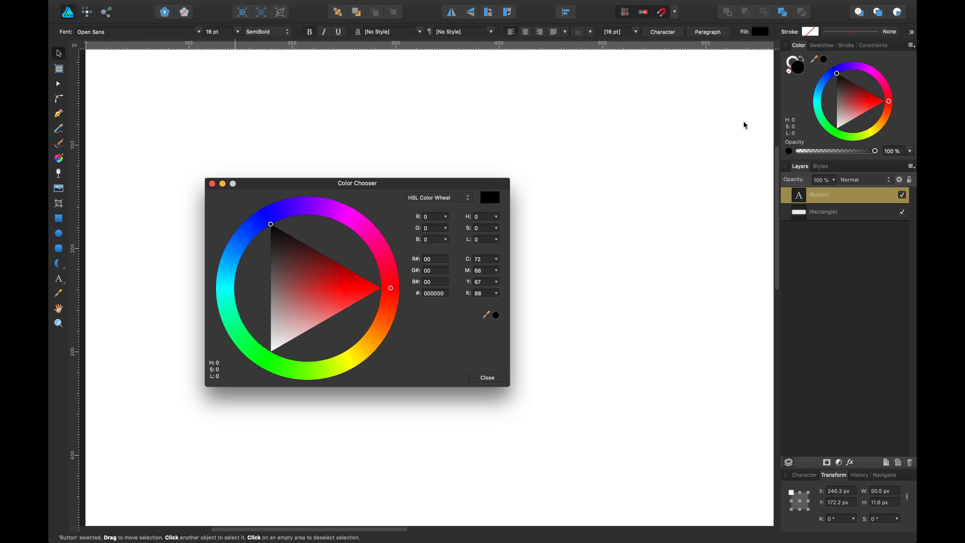
pyautogui.click(436, 294)
pyautogui.write('444444')
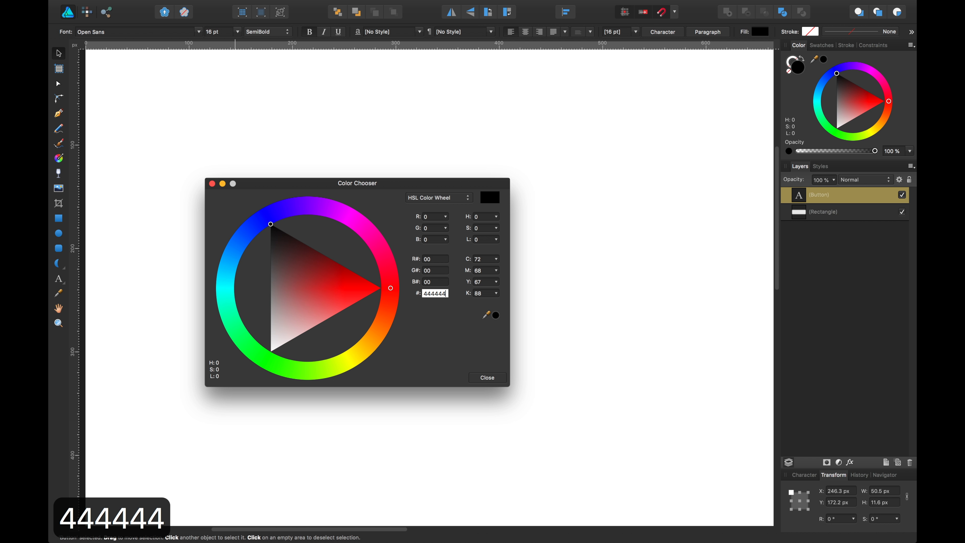
pyautogui.press('Return')
pyautogui.click(488, 378)
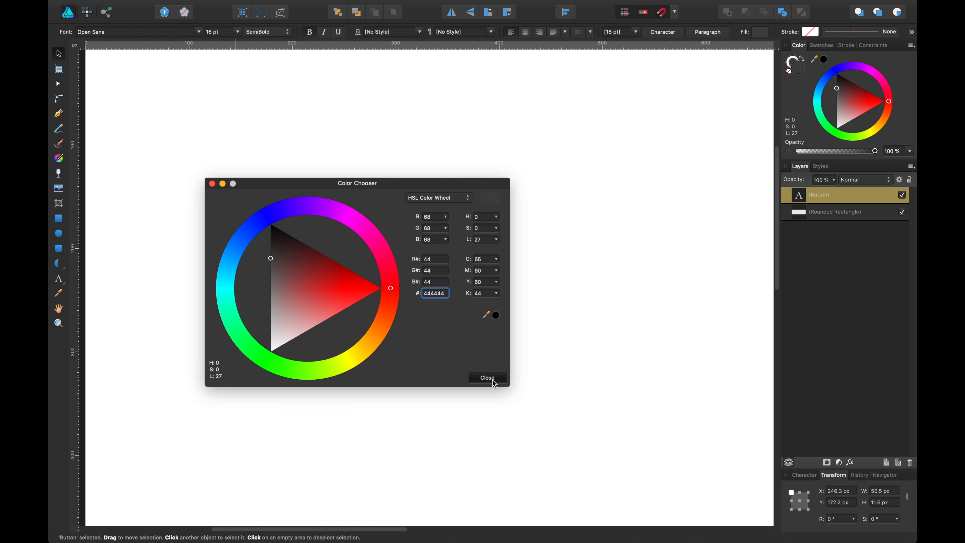
pyautogui.click(453, 158)
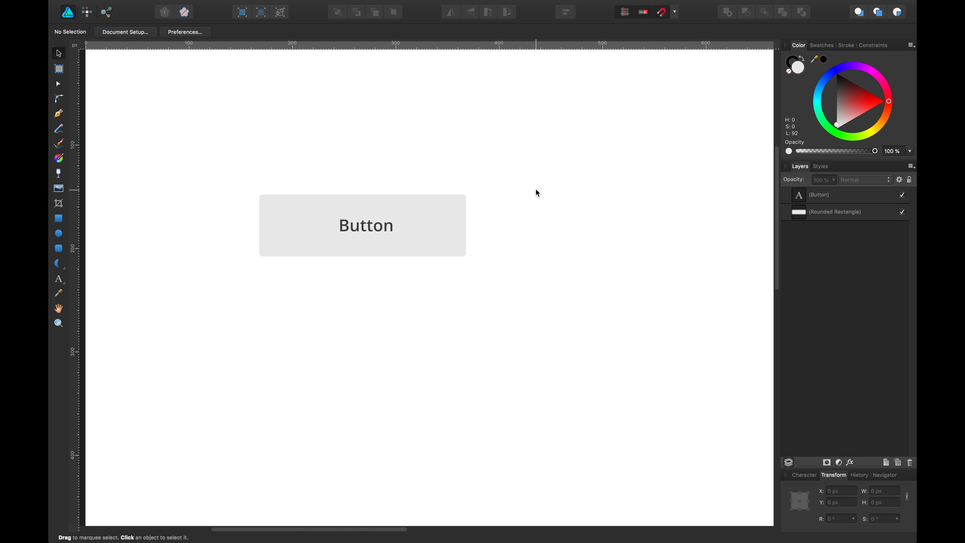
# Step: Centre the "Button" text and the rounded rectangle on each other horizontally and vertically within the selection bounds
pyautogui.hscroll(1, 494, 200)
pyautogui.click(371, 223)
pyautogui.keyDown('shift'); pyautogui.click(426, 223); pyautogui.keyUp('shift')
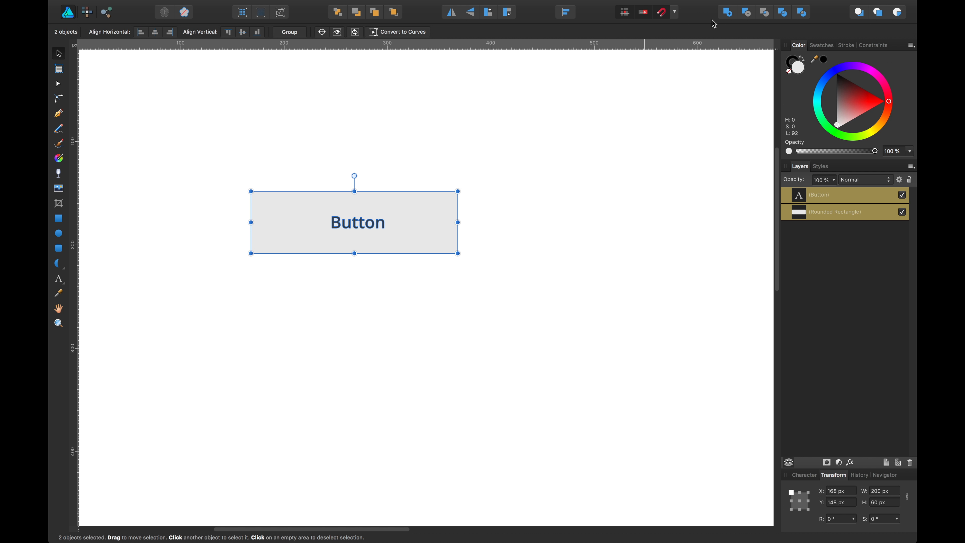
pyautogui.click(560, 16)
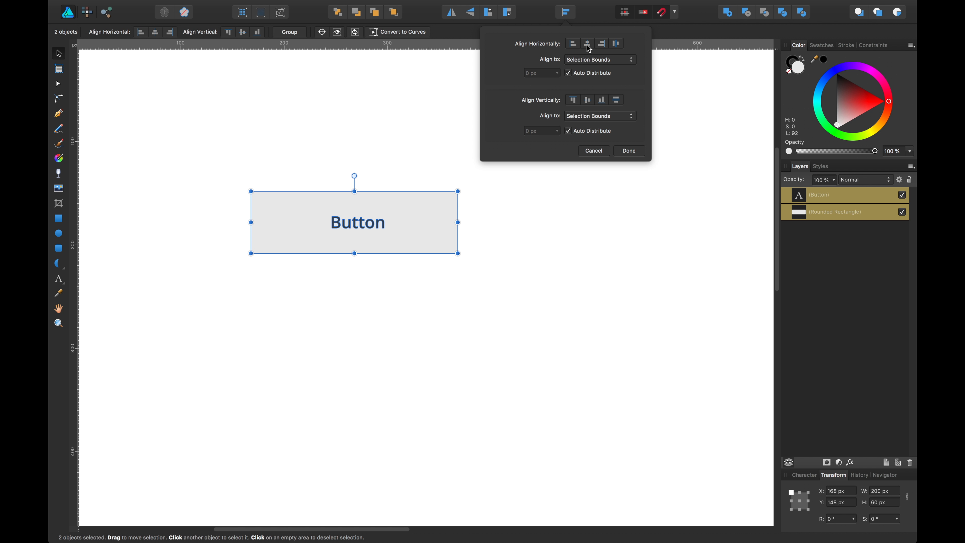
pyautogui.click(588, 45)
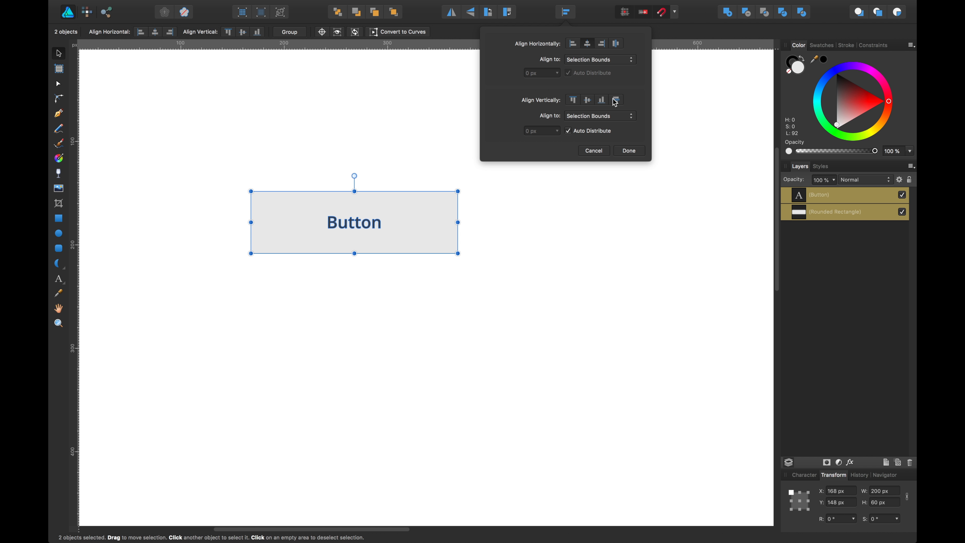
pyautogui.click(594, 103)
pyautogui.click(471, 281)
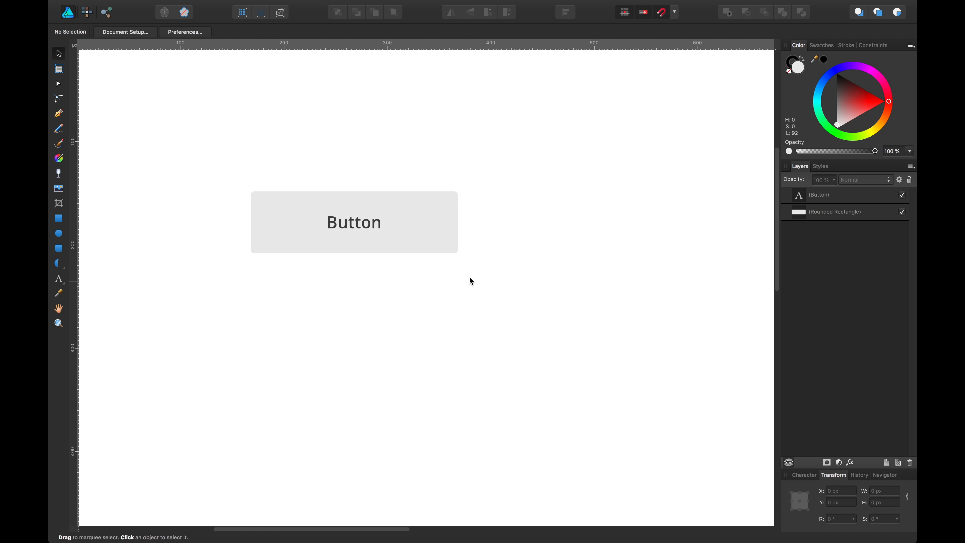
# Step: Group the text with the rounded rectangle and name the group "utility"
pyautogui.click(378, 235)
pyautogui.keyDown('shift'); pyautogui.click(403, 234); pyautogui.keyUp('shift')
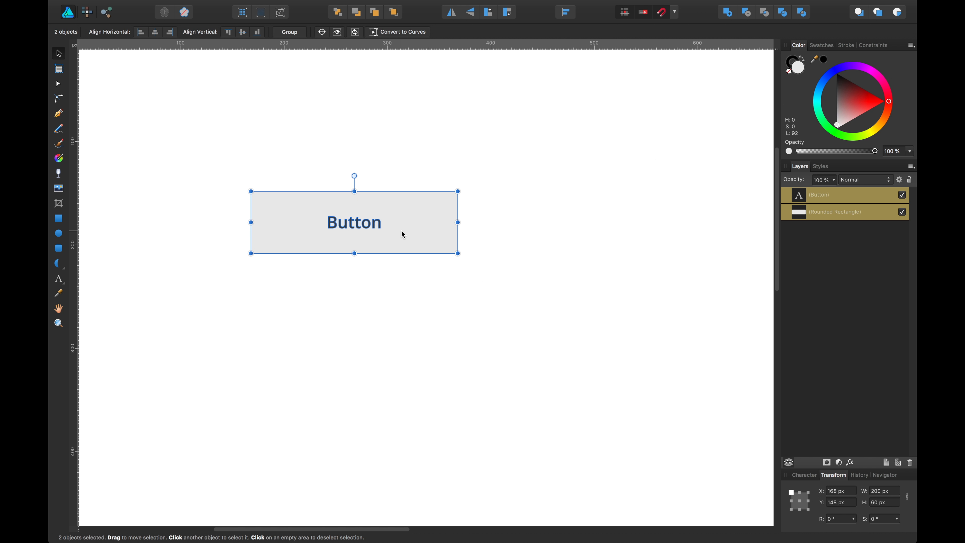
pyautogui.press('super+g')
pyautogui.doubleClick(827, 194)
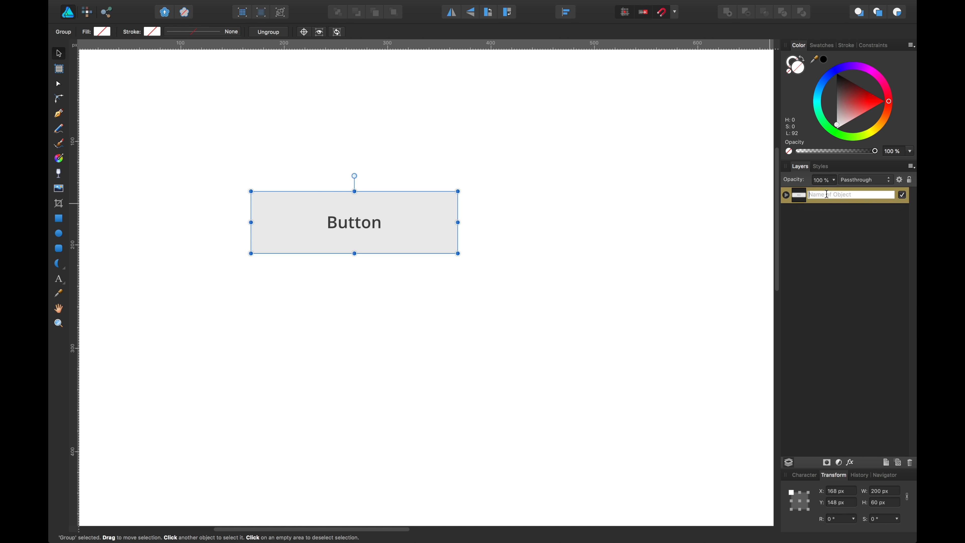
pyautogui.write('utility')
pyautogui.press('Return')
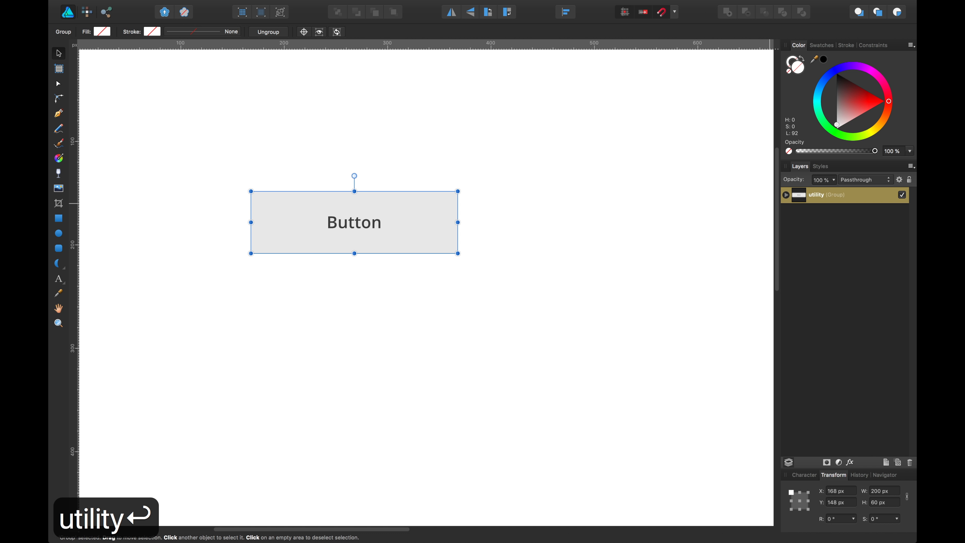
pyautogui.click(609, 247)
# Step: Duplicate the utility button group directly below the original and change the copy's label to "Primary"
pyautogui.keyDown('alt'); pyautogui.moveTo(358, 242); pyautogui.dragTo(360, 318); pyautogui.keyUp('alt')
pyautogui.doubleClick(366, 306)
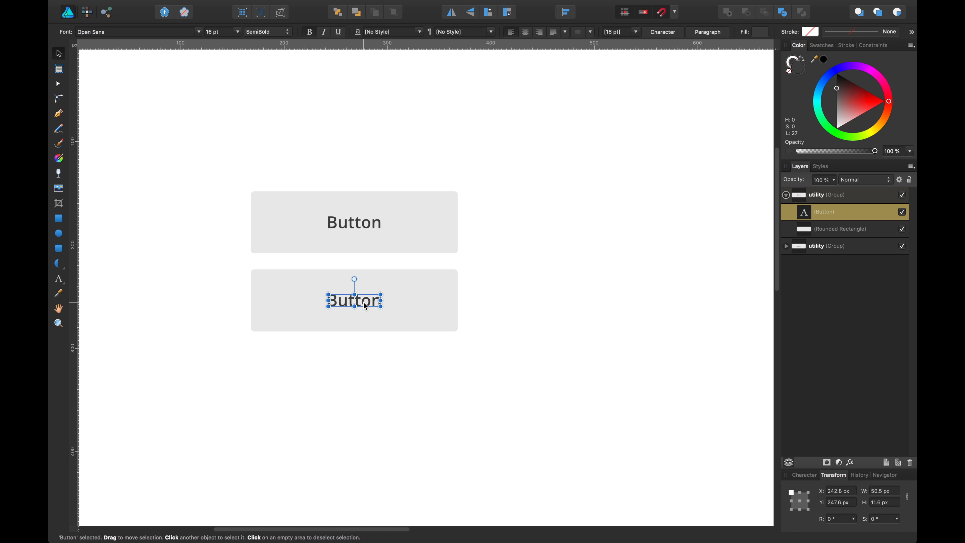
pyautogui.doubleClick(365, 303)
pyautogui.write('Primary')
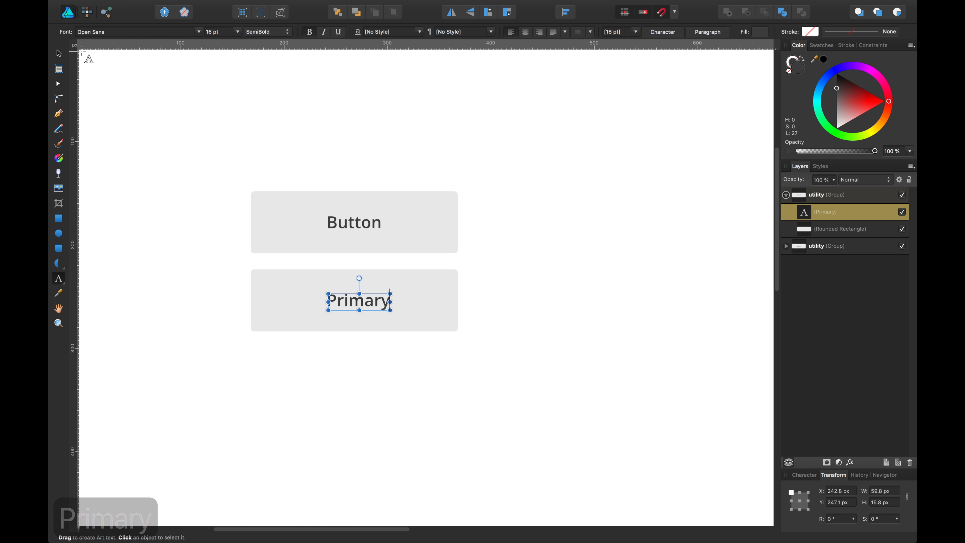
# Step: Finish the label edit and fill the whole Primary button group with a blue-violet colour, about H 253, S 70, L 58
pyautogui.press('Escape')
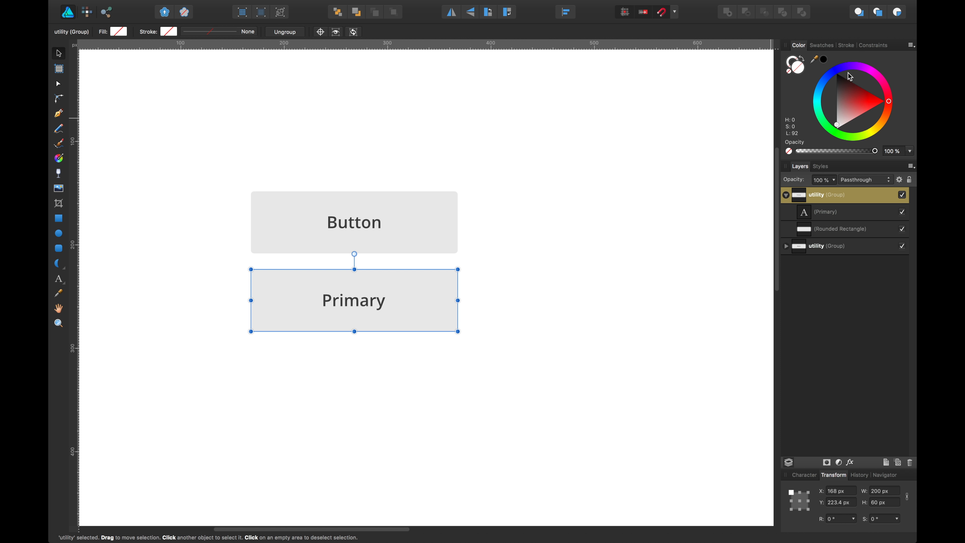
pyautogui.moveTo(841, 67); pyautogui.dragTo(836, 83)
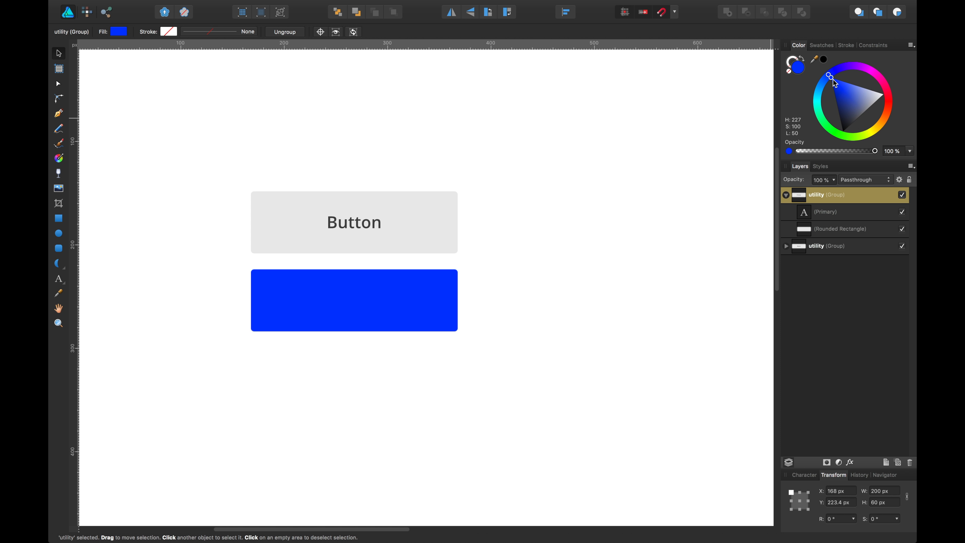
pyautogui.click(853, 93)
pyautogui.click(853, 64)
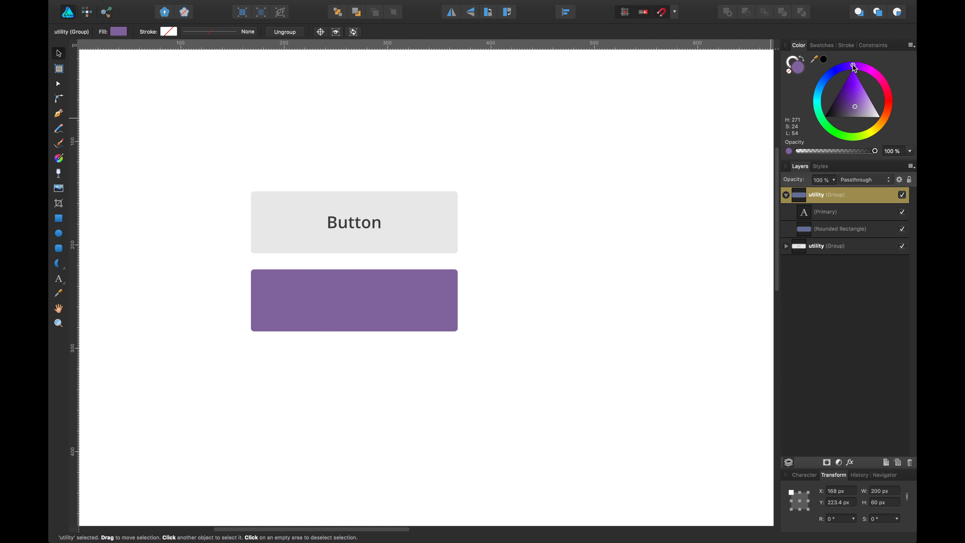
pyautogui.moveTo(854, 65); pyautogui.dragTo(843, 66)
pyautogui.moveTo(854, 100); pyautogui.dragTo(853, 88)
pyautogui.click(468, 295)
pyautogui.click(418, 306)
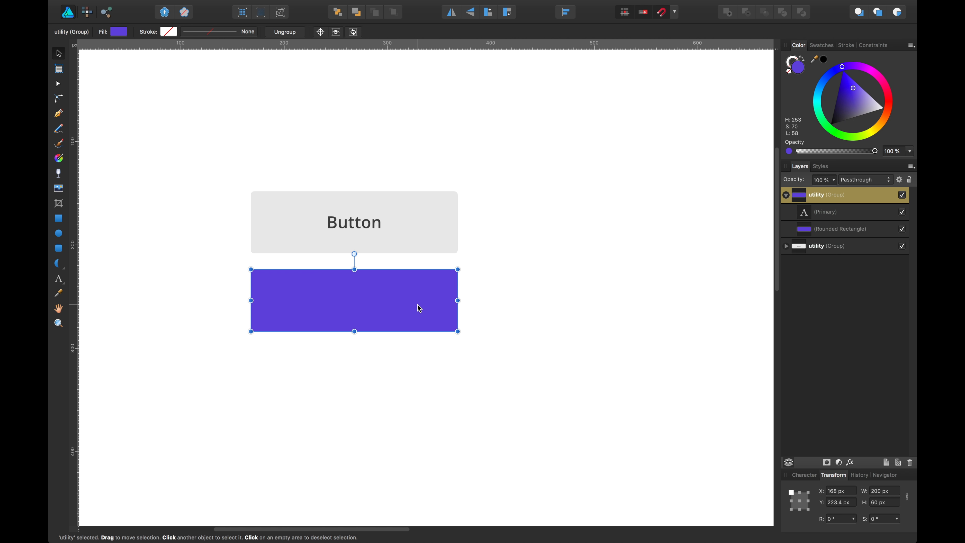
# Step: Move the violet button group one level back in the layer order and rename it "primary"
pyautogui.press('super+bracketleft')
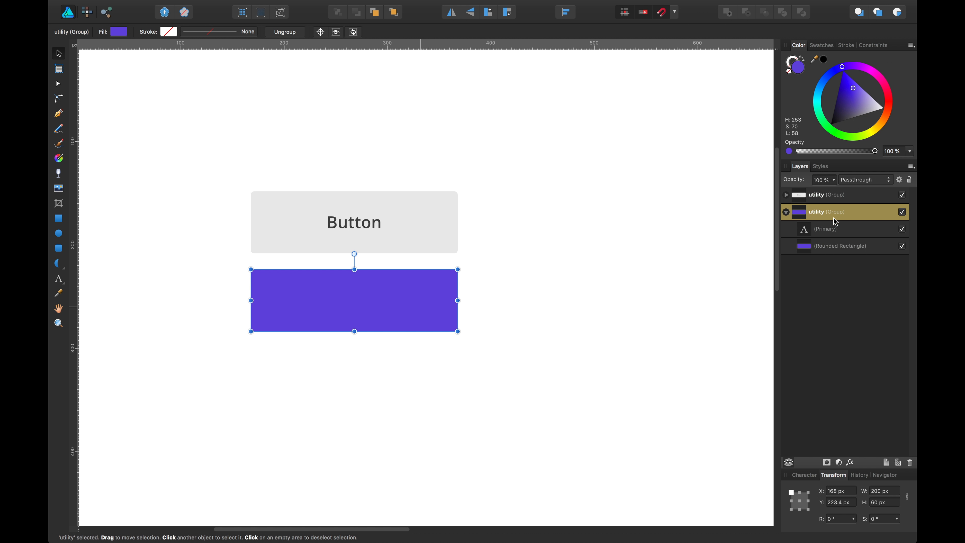
pyautogui.doubleClick(814, 213)
pyautogui.write('primary')
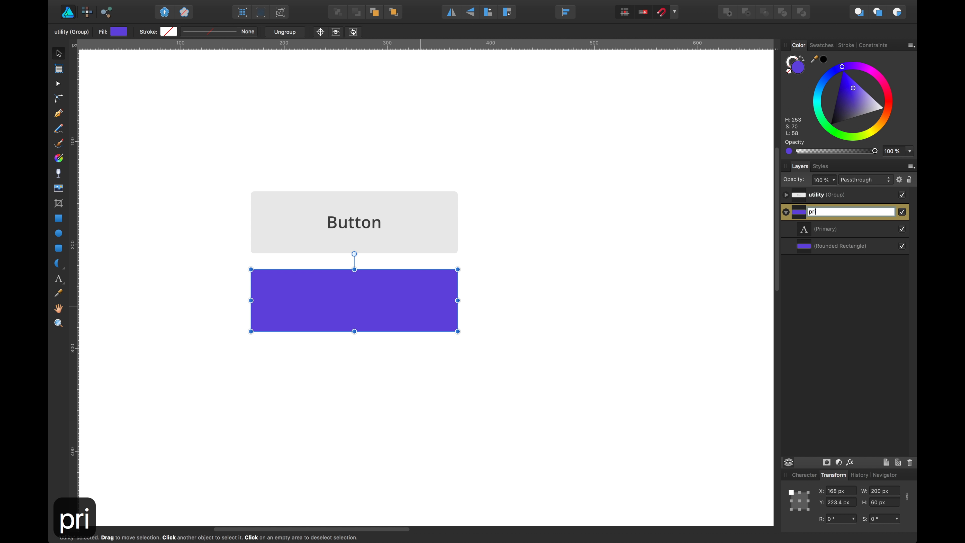
pyautogui.press('Return')
# Step: Make the "Primary" label text white so it stands out on the violet button
pyautogui.click(833, 230)
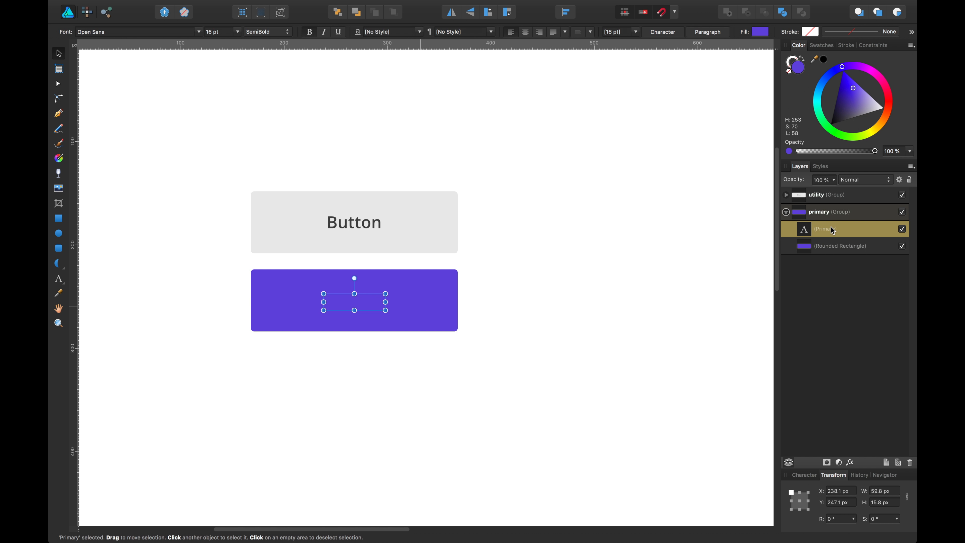
pyautogui.moveTo(846, 94); pyautogui.dragTo(902, 109)
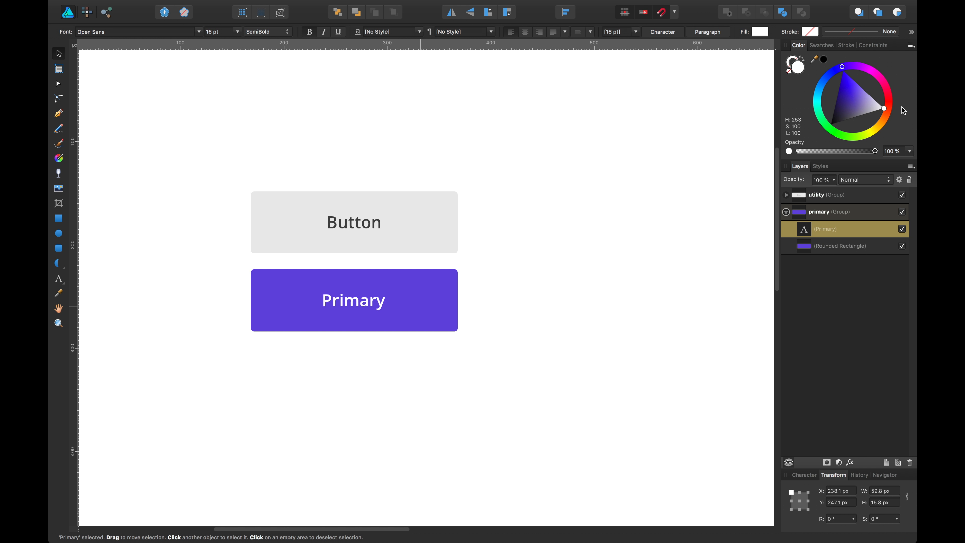
pyautogui.click(618, 186)
pyautogui.click(387, 292)
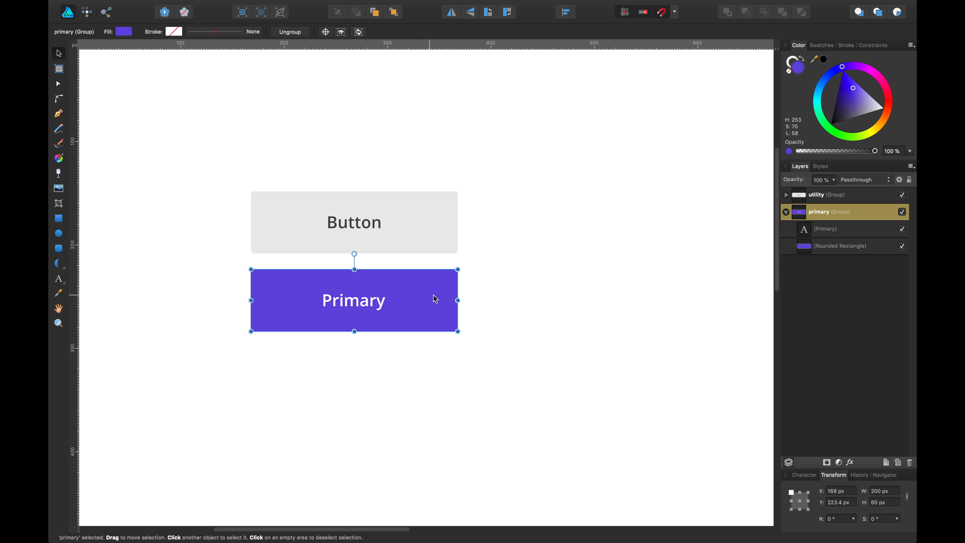
pyautogui.click(469, 290)
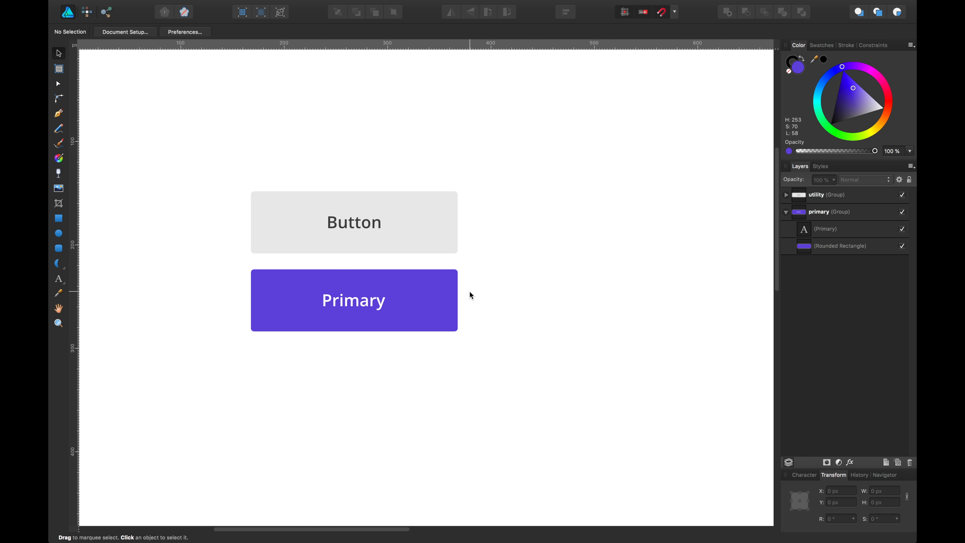
# Step: Apply a diagonal linear gradient in two violet shades to the Primary button's rectangle, running from dark at lower left to light at upper right
pyautogui.click(437, 312)
pyautogui.click(59, 158)
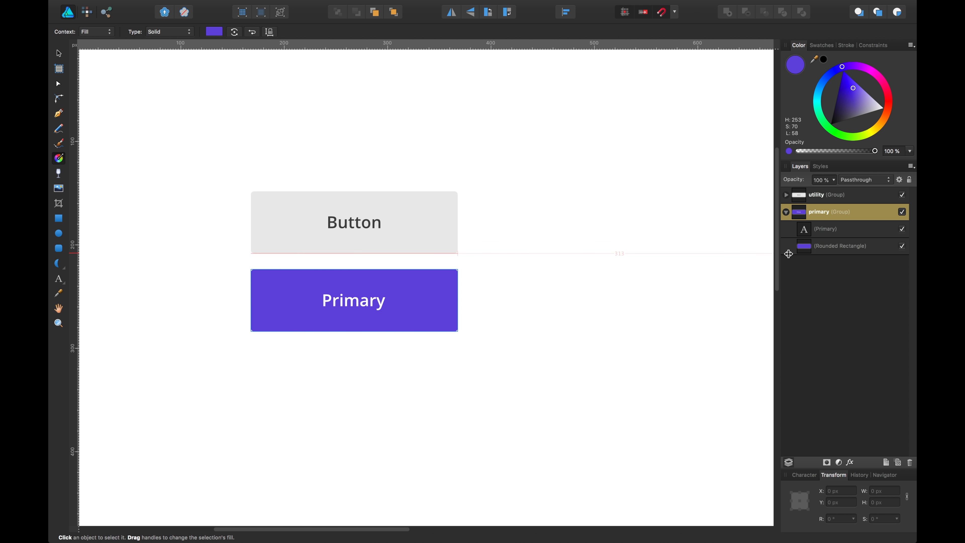
pyautogui.click(868, 251)
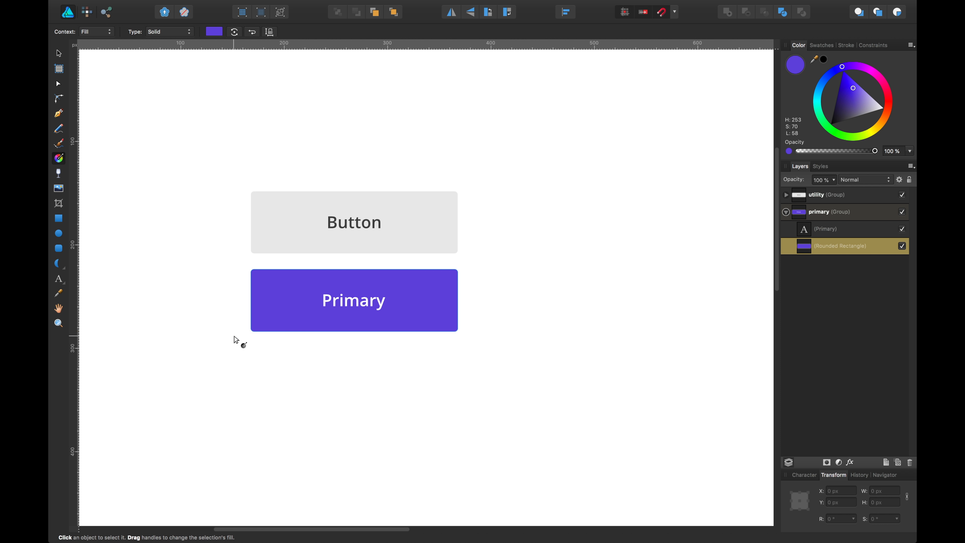
pyautogui.moveTo(234, 337); pyautogui.dragTo(489, 260)
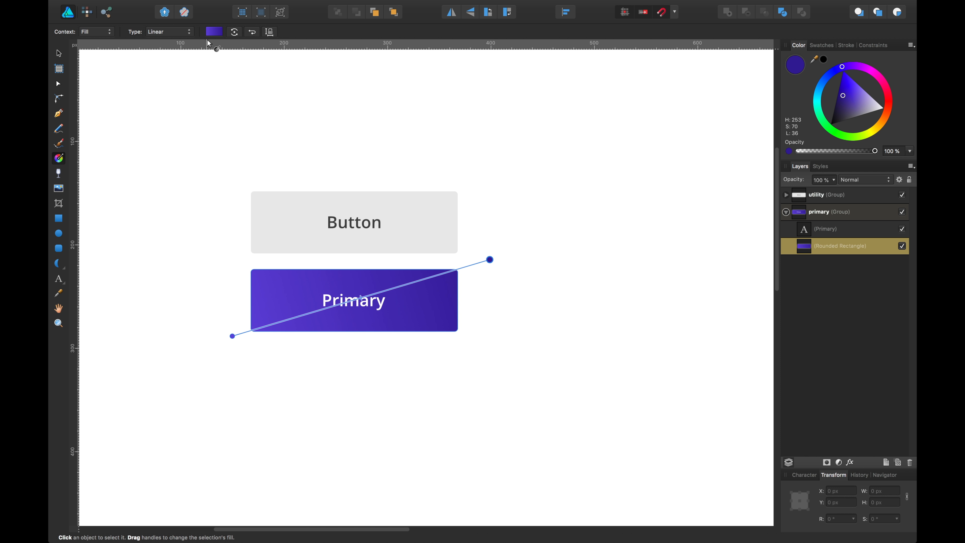
pyautogui.click(256, 33)
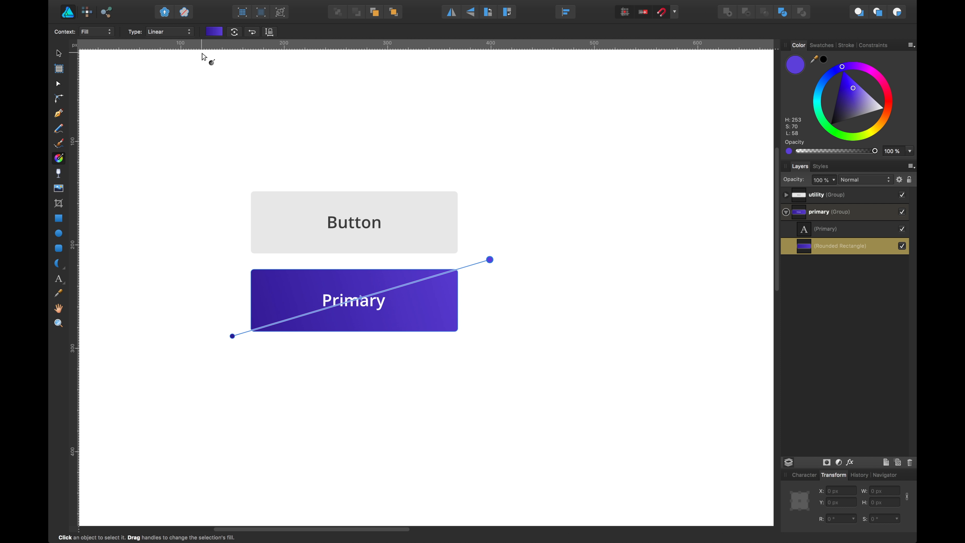
# Step: Duplicate the primary button group below the original and change the copy's label to "Secondary"
pyautogui.click(58, 53)
pyautogui.click(85, 74)
pyautogui.press('space')
pyautogui.moveTo(156, 257); pyautogui.dragTo(171, 224)
pyautogui.click(363, 280)
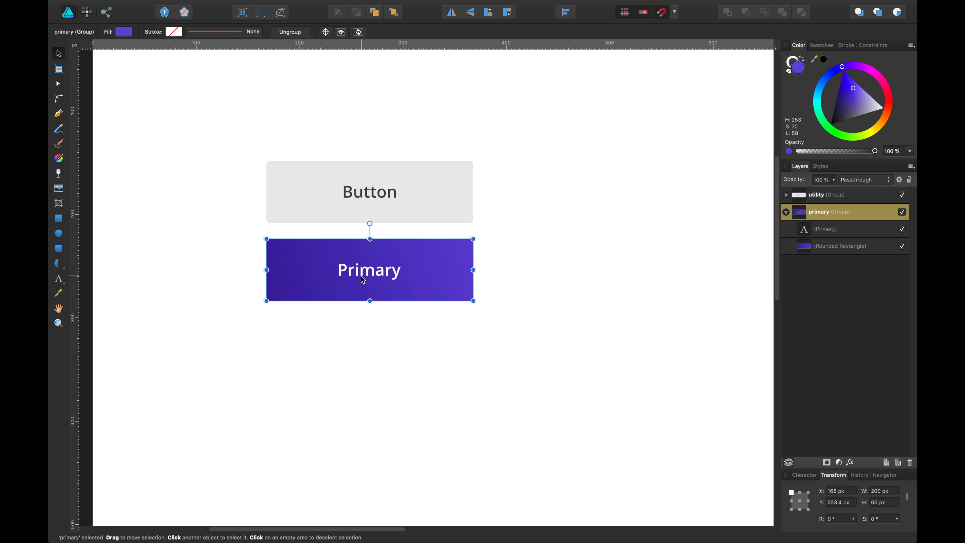
pyautogui.moveTo(377, 276); pyautogui.dragTo(386, 361)
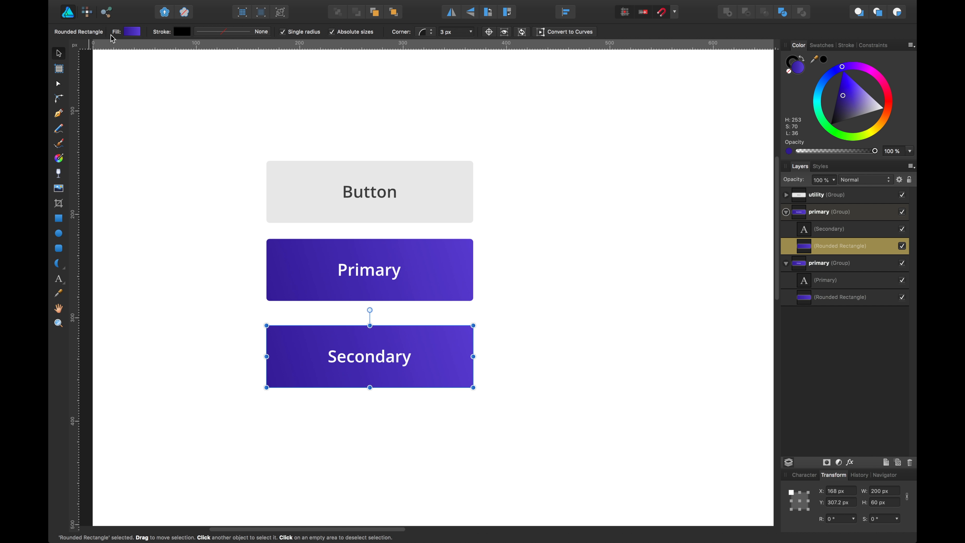
# Step: Recolour the Secondary button's gradient green, with a start stop of H 161, S 61, L 45 and a darker green end stop
pyautogui.click(135, 34)
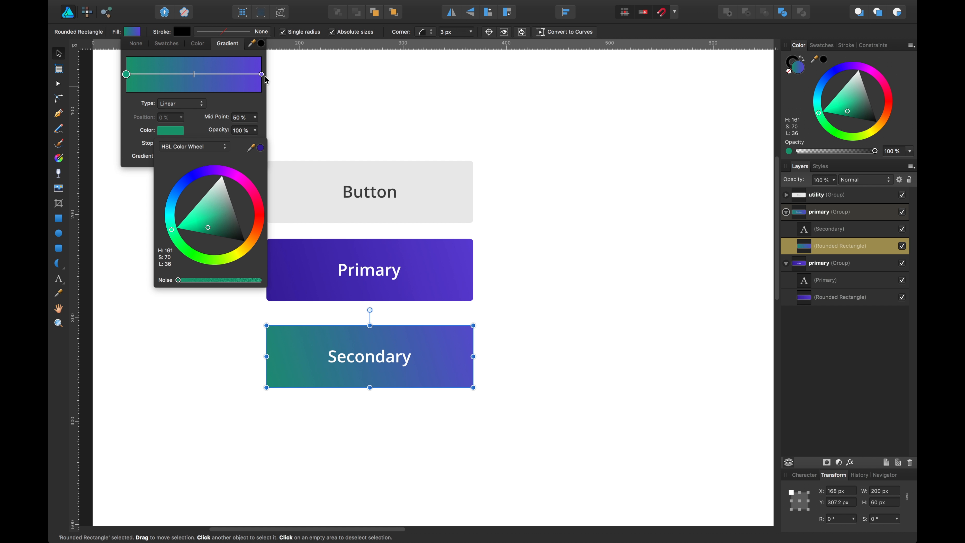
pyautogui.click(263, 73)
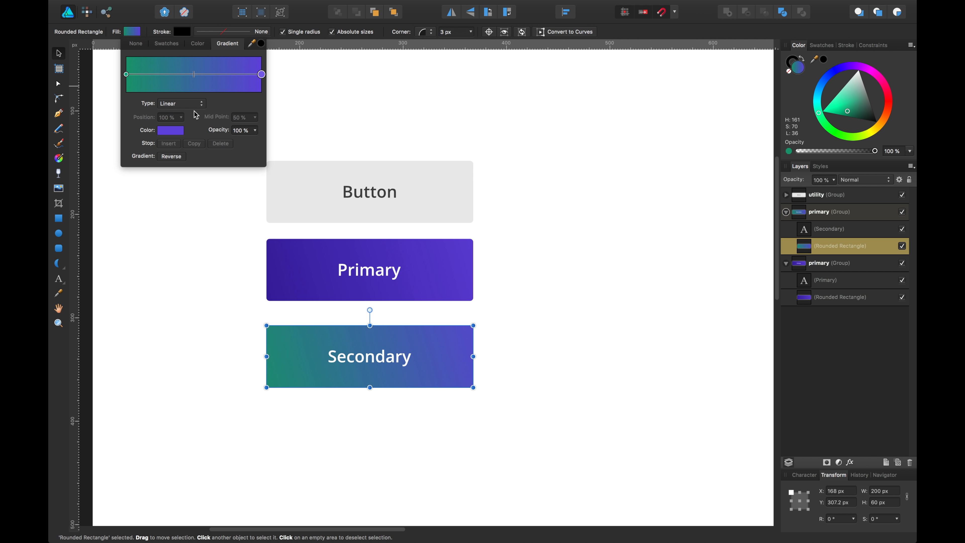
pyautogui.click(180, 131)
pyautogui.moveTo(234, 237); pyautogui.dragTo(224, 235)
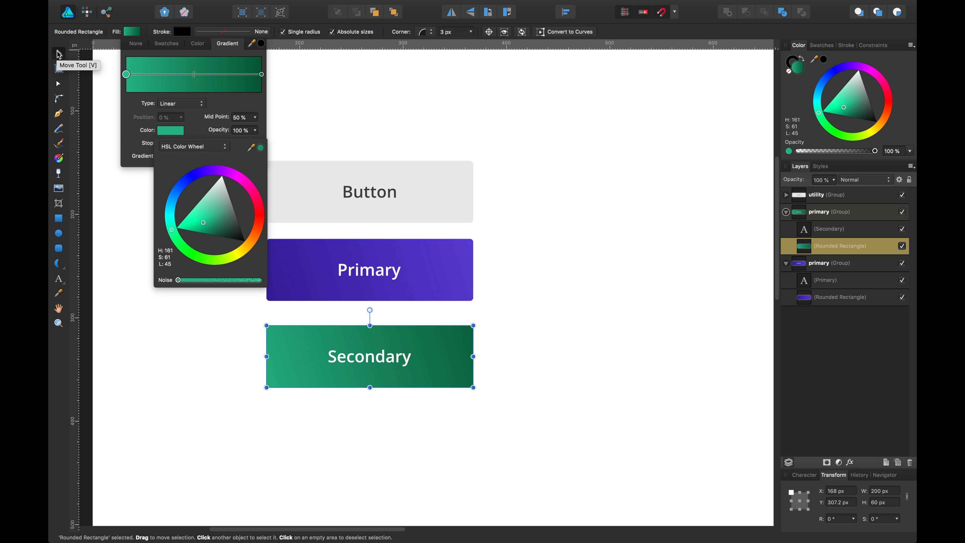
pyautogui.click(59, 57)
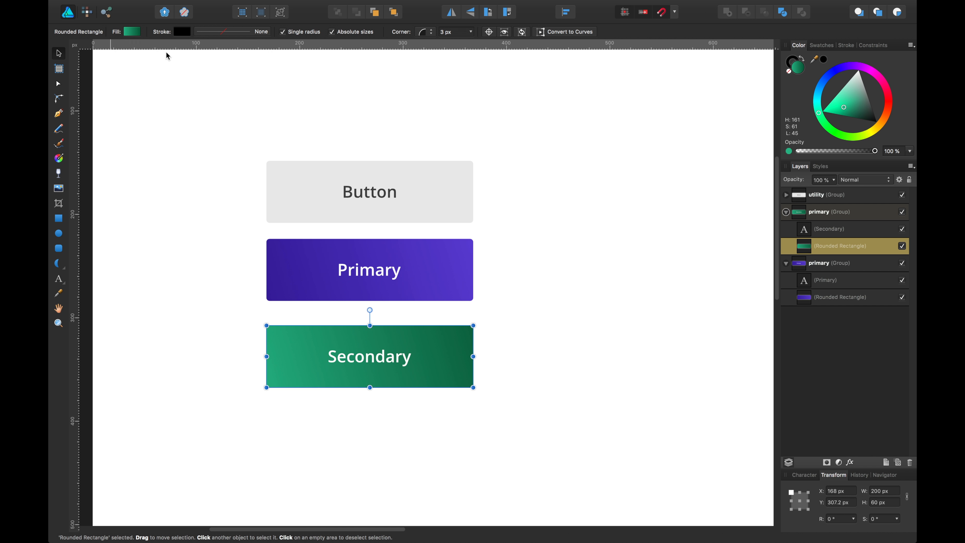
# Step: Reverse the Secondary button's green gradient and lighten its dark stop to about H 156, S 87, L 27
pyautogui.click(132, 31)
pyautogui.click(175, 157)
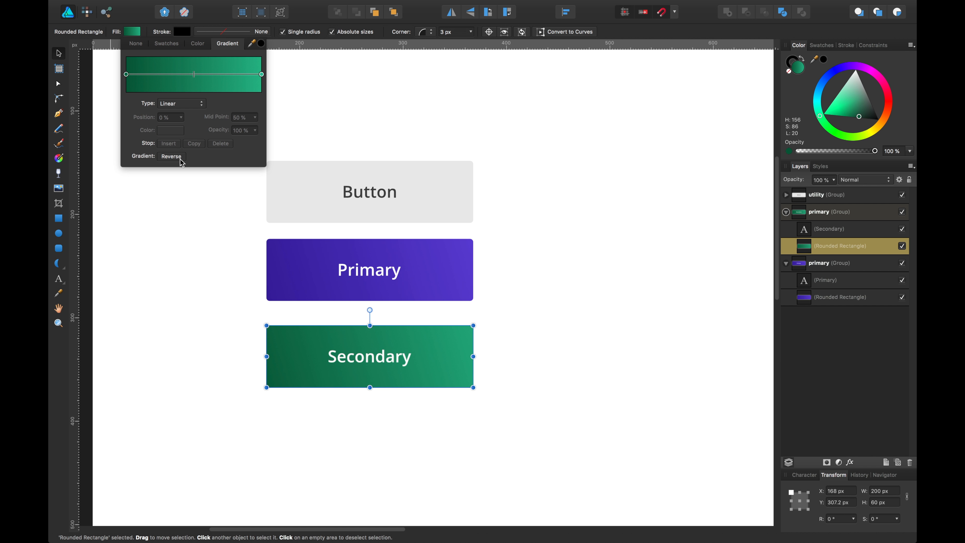
pyautogui.click(127, 74)
pyautogui.click(171, 131)
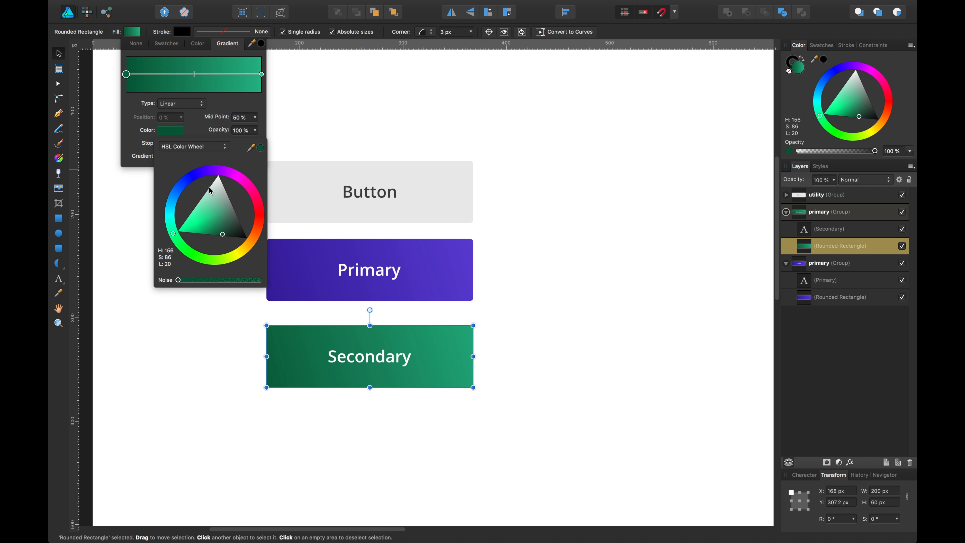
pyautogui.moveTo(221, 232); pyautogui.dragTo(214, 233)
pyautogui.click(104, 84)
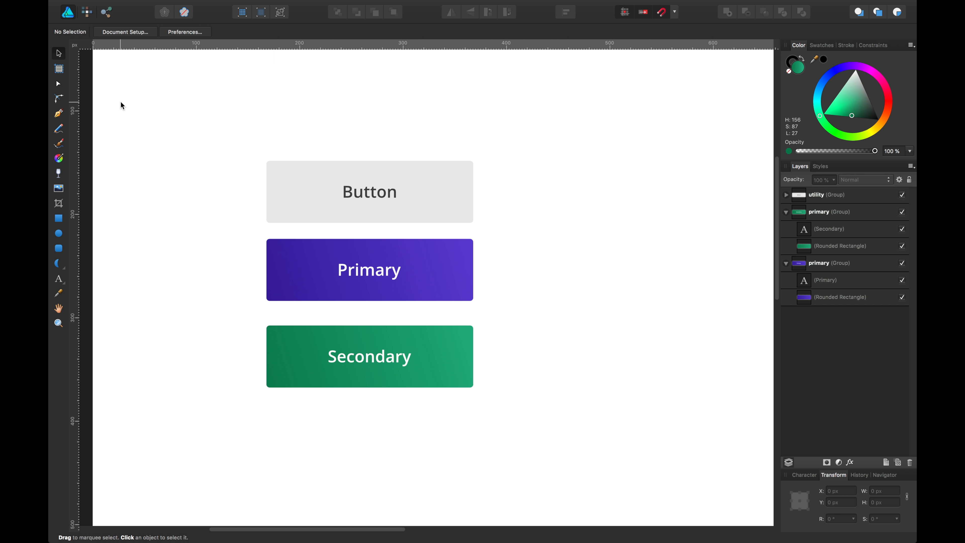
# Step: Save the document and move the grey utility button up to about Y 139.7 px to even out the button spacing
pyautogui.click(271, 192)
pyautogui.press('super+s')
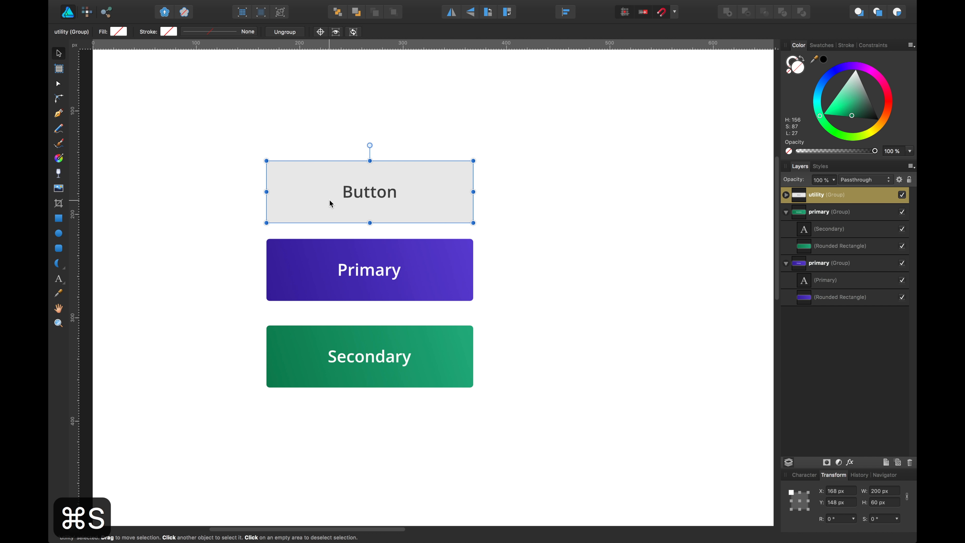
pyautogui.moveTo(329, 203); pyautogui.dragTo(329, 192)
pyautogui.click(513, 187)
pyautogui.press('space')
pyautogui.moveTo(514, 189); pyautogui.dragTo(410, 214)
pyautogui.press('space')
pyautogui.click(360, 233)
pyautogui.press('space')
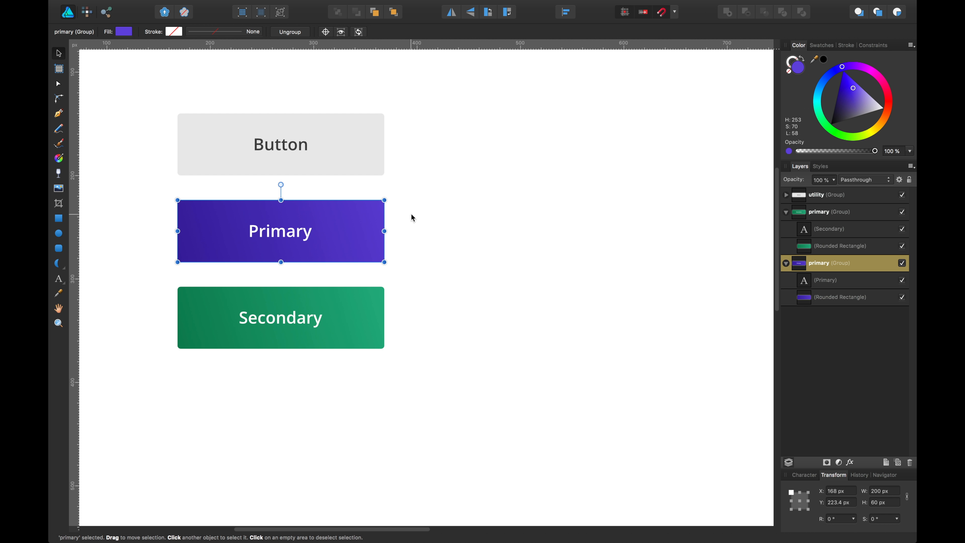
pyautogui.press('super+minus')
pyautogui.click(411, 214)
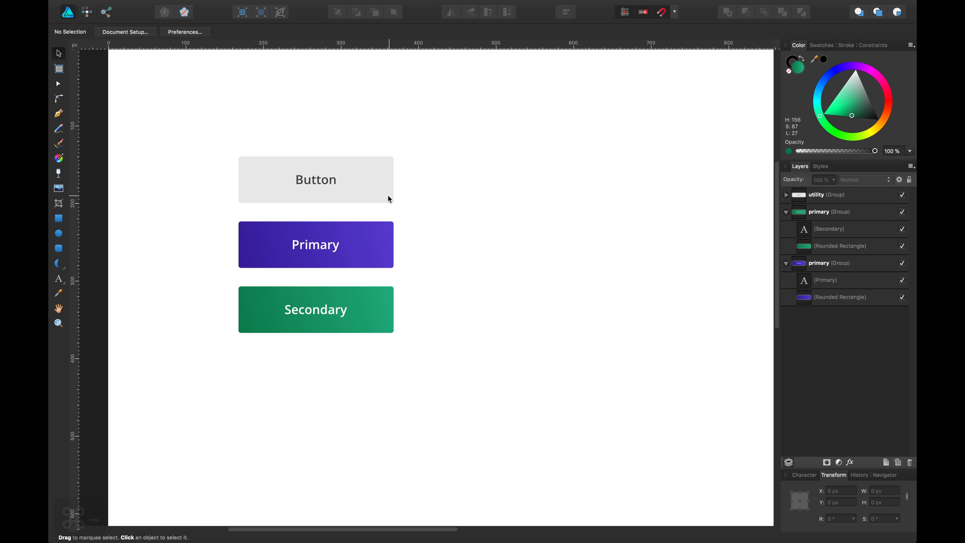
# Step: Duplicate all three buttons as a second column beside the originals, at about X 445.1 px
pyautogui.moveTo(413, 164); pyautogui.dragTo(285, 338)
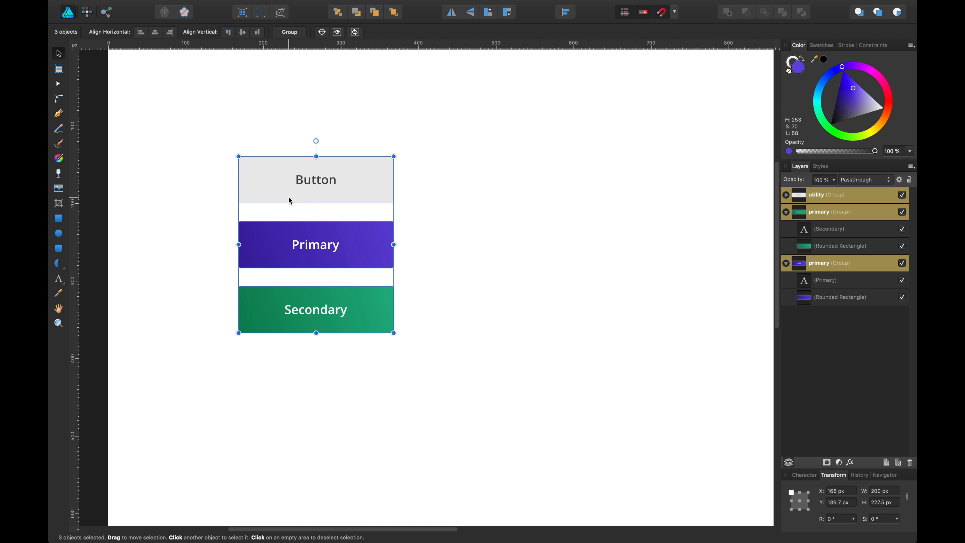
pyautogui.moveTo(288, 196); pyautogui.dragTo(503, 196)
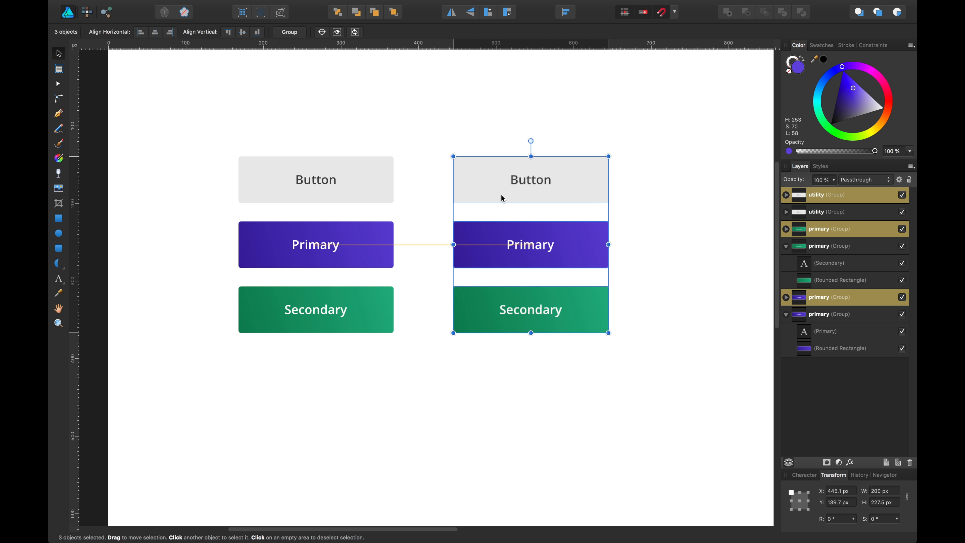
pyautogui.click(419, 198)
# Step: Set the height of the duplicated grey button's rounded rectangle to 40 px
pyautogui.doubleClick(496, 181)
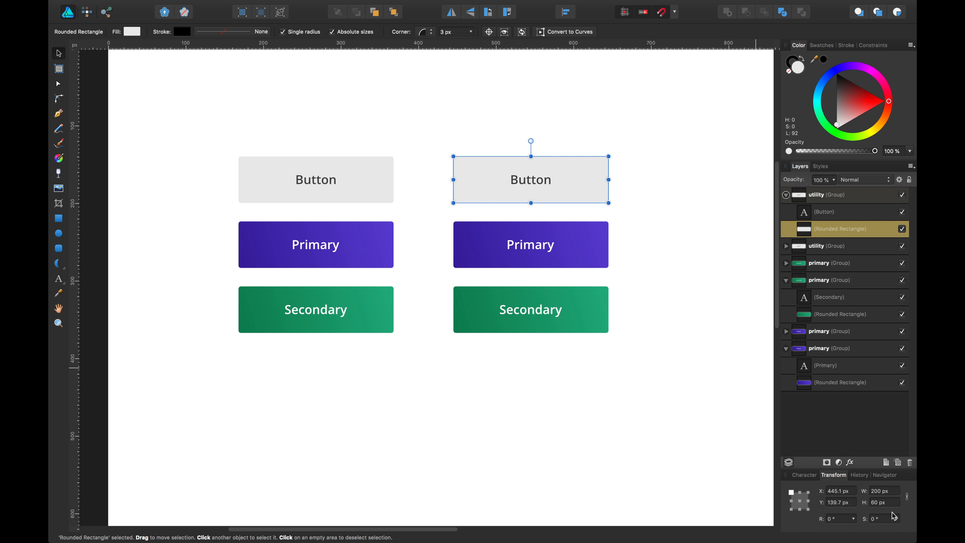
pyautogui.click(889, 502)
pyautogui.write('40')
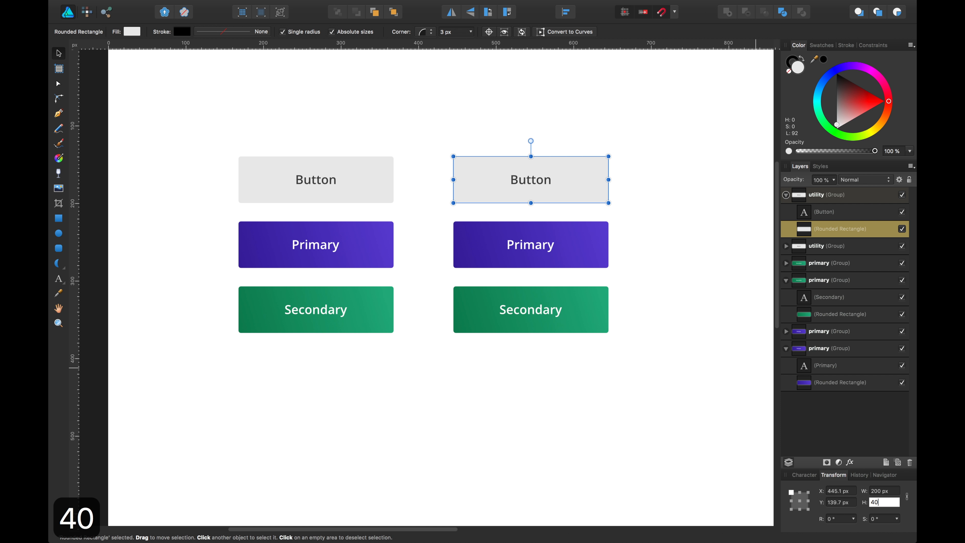
pyautogui.press('Tab')
# Step: Try a width of 160 px for the duplicated grey button's rounded rectangle
pyautogui.click(876, 492)
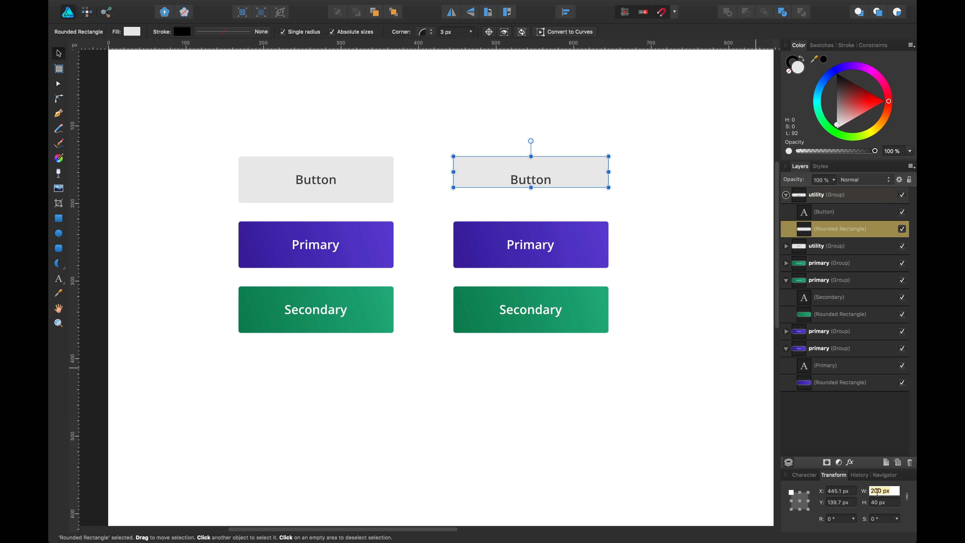
pyautogui.write('160')
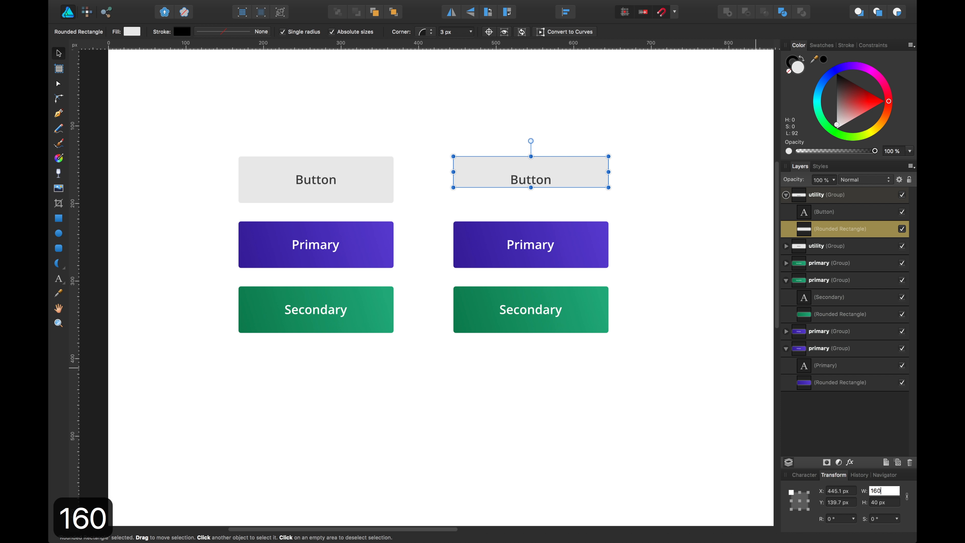
pyautogui.press('Return')
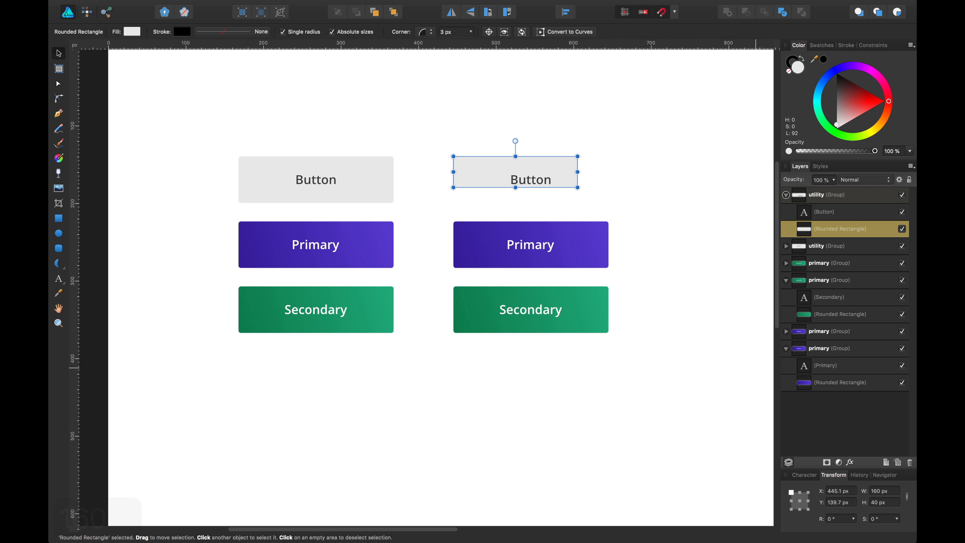
# Step: Set the width of the duplicated grey button's rounded rectangle to 120 px
pyautogui.click(875, 492)
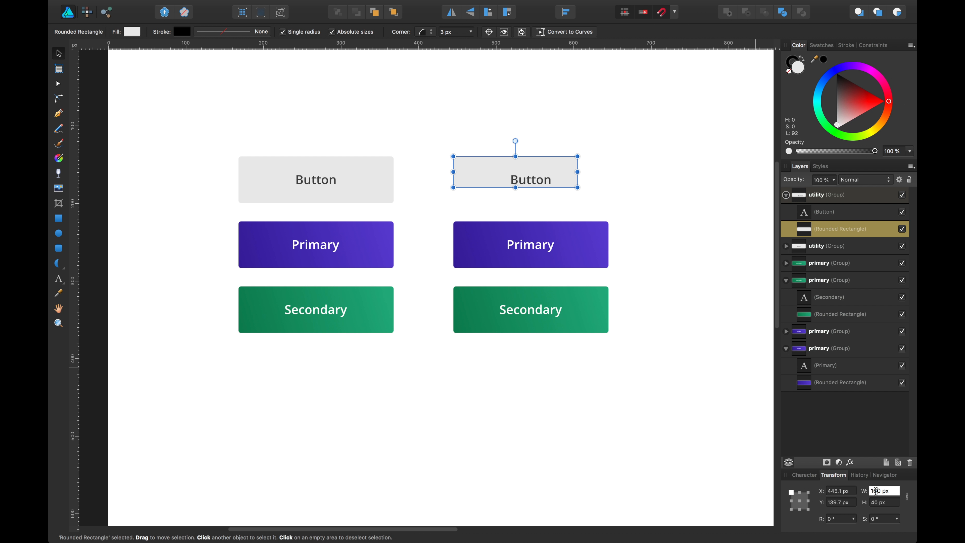
pyautogui.press('BackSpace')
pyautogui.write('2')
pyautogui.press('Return')
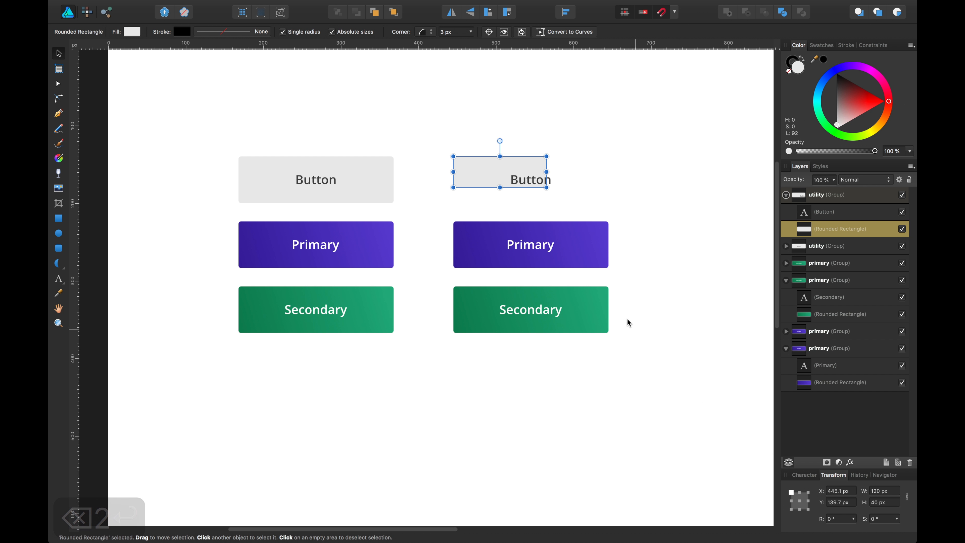
# Step: Center the small grey button's rectangle and label on each other and set the label's font size to 15 pt
pyautogui.moveTo(528, 186)
pyautogui.mouseDown()
pyautogui.moveTo(518, 186)
pyautogui.moveTo(537, 188)
pyautogui.mouseUp()
pyautogui.click(225, 31)
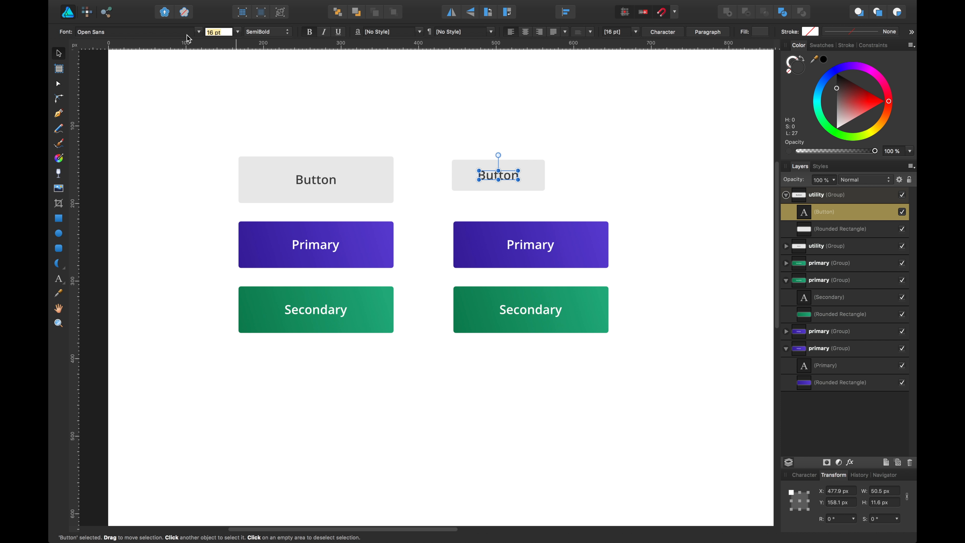
pyautogui.write('15')
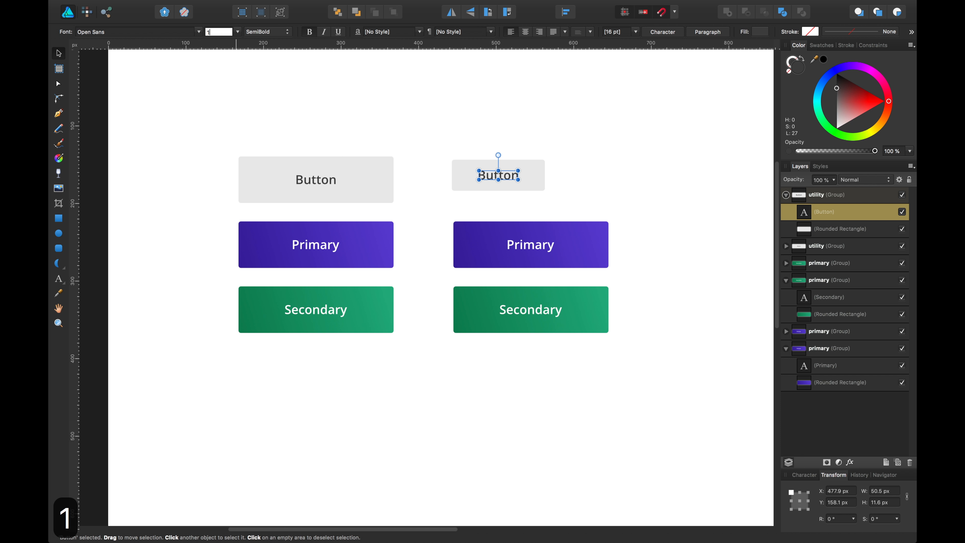
pyautogui.press('Return')
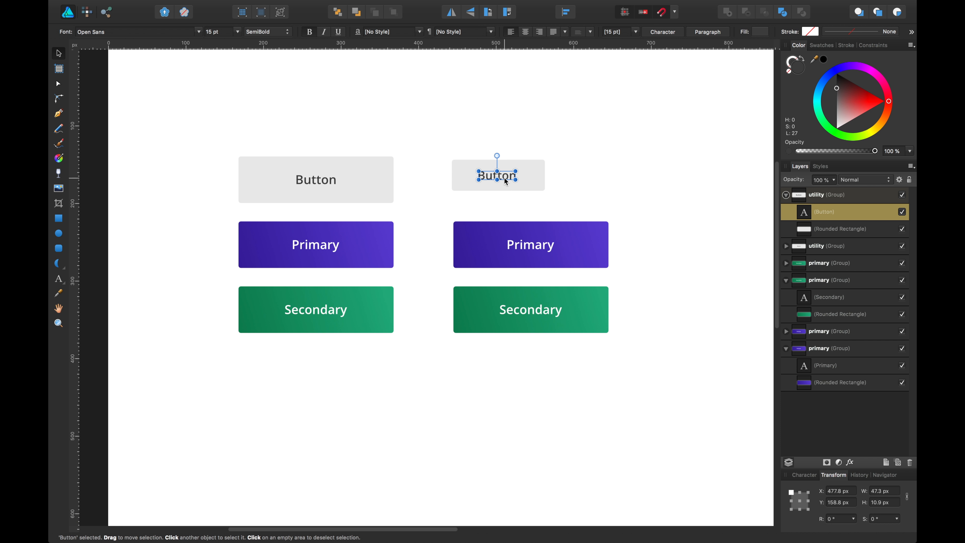
pyautogui.moveTo(506, 179); pyautogui.dragTo(511, 179)
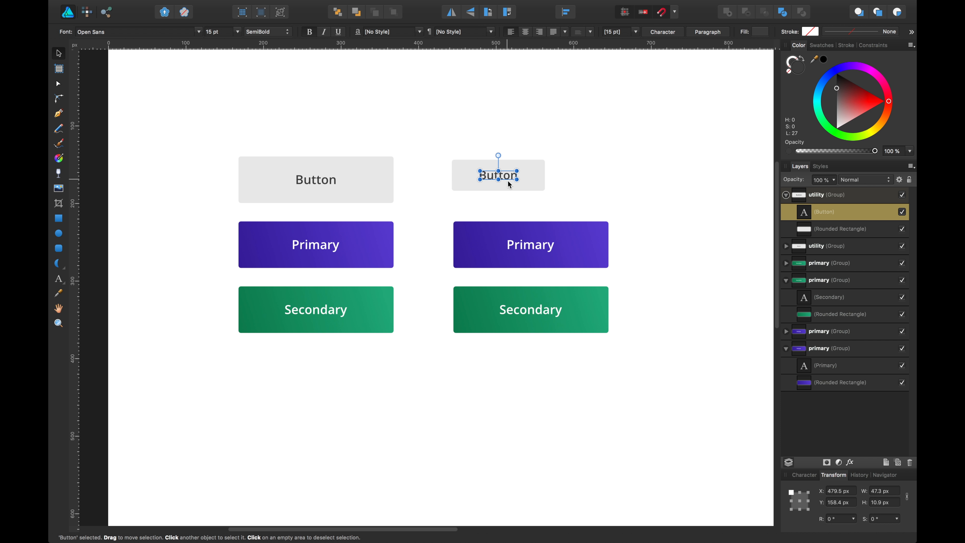
pyautogui.click(565, 193)
pyautogui.click(537, 185)
pyautogui.click(536, 185)
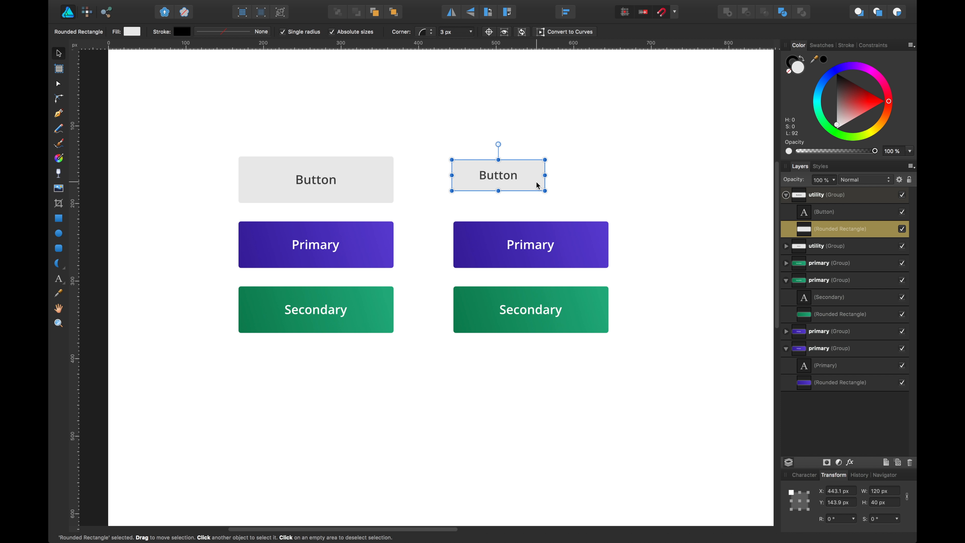
# Step: Resize the duplicated purple button's rounded rectangle to 120 px wide and 40 px high
pyautogui.doubleClick(601, 251)
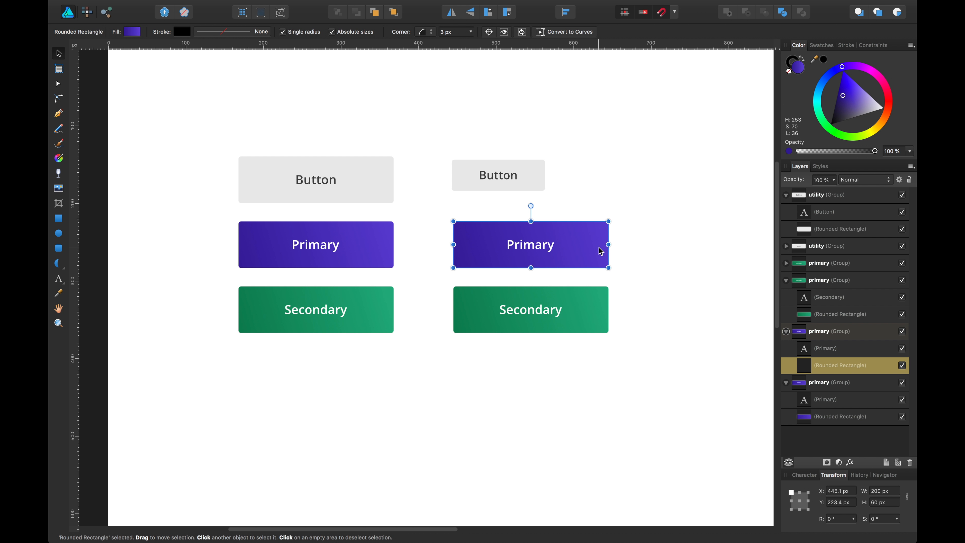
pyautogui.doubleClick(886, 491)
pyautogui.write('120')
pyautogui.press('Tab')
pyautogui.write('40')
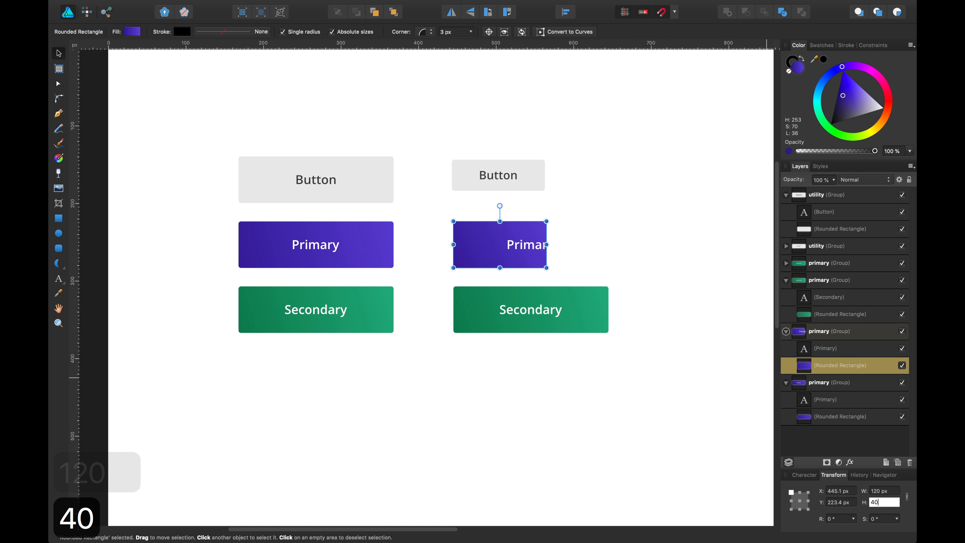
pyautogui.press('Return')
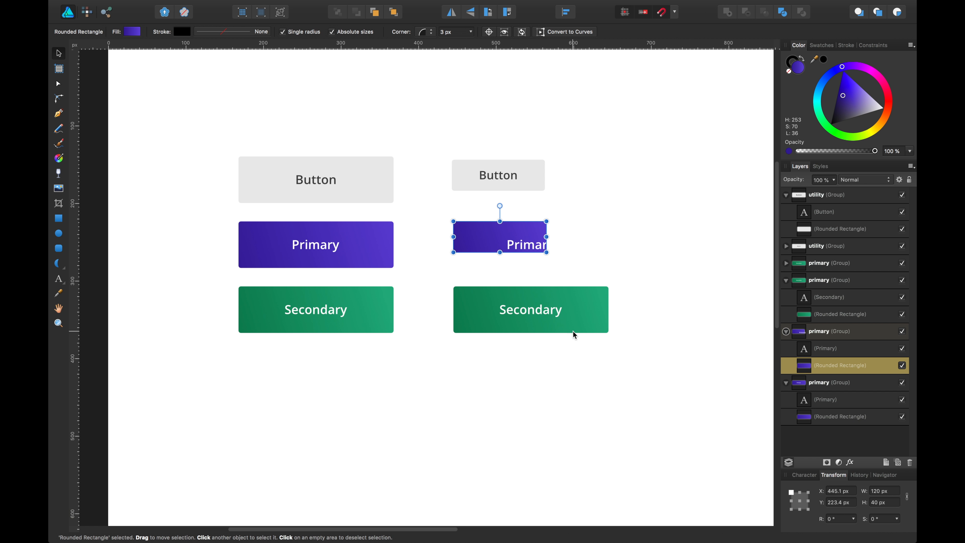
# Step: Align the small purple button's label and rectangle to each other's center, and nudge the label slightly down
pyautogui.click(532, 245)
pyautogui.keyDown('shift'); pyautogui.click(467, 242); pyautogui.keyUp('shift')
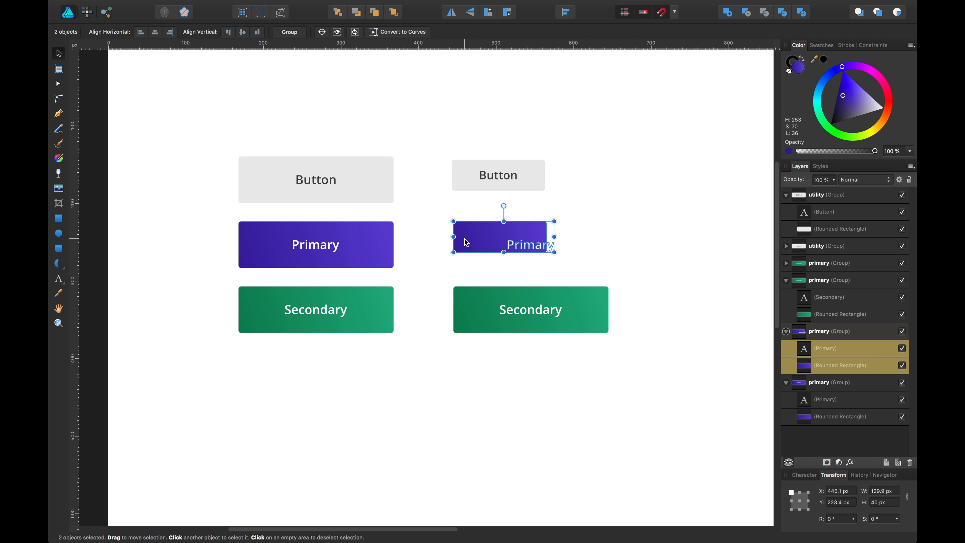
pyautogui.click(566, 12)
pyautogui.click(588, 43)
pyautogui.click(588, 100)
pyautogui.click(593, 228)
pyautogui.doubleClick(506, 237)
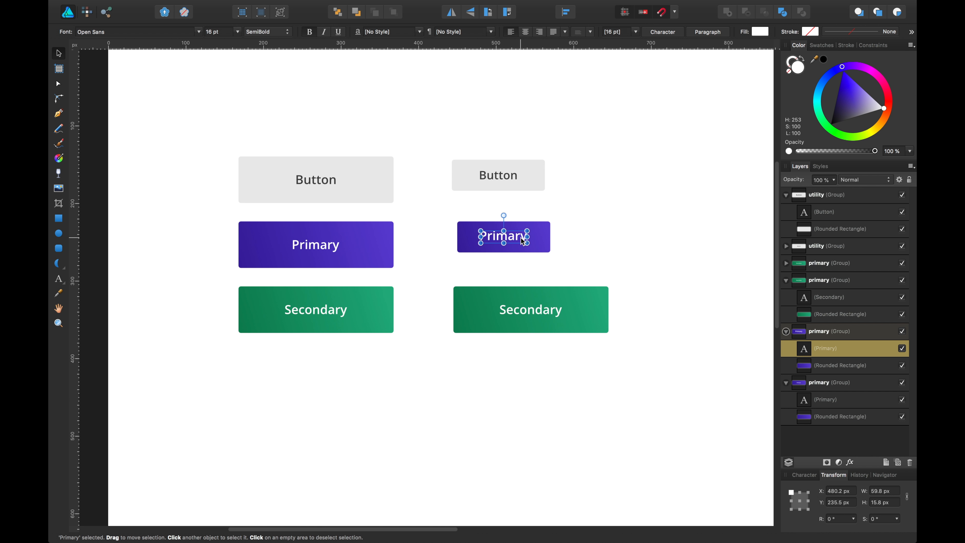
pyautogui.press('Down')
pyautogui.press('Down')
# Step: Resize the duplicated green button's rounded rectangle to 120 px wide and 40 px high
pyautogui.doubleClick(480, 312)
pyautogui.click(885, 491)
pyautogui.write('120')
pyautogui.press('Tab')
pyautogui.write('40')
pyautogui.press('Return')
# Step: Center the Secondary label on the small green rectangle, at about X 466.2 px and Y 321.2 px
pyautogui.moveTo(516, 311); pyautogui.dragTo(485, 303)
pyautogui.press('Down')
pyautogui.press('Down')
pyautogui.press('Down')
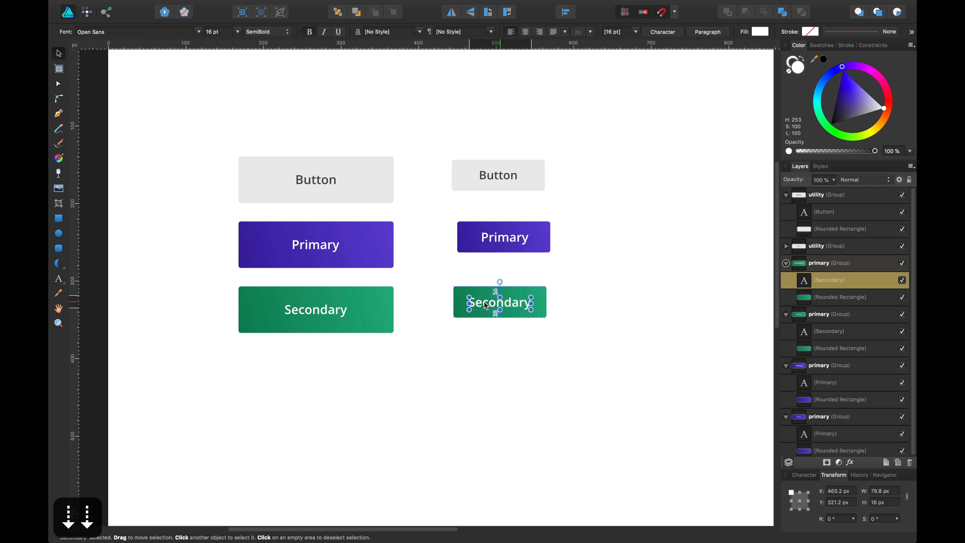
pyautogui.press('Right')
pyautogui.press('Up')
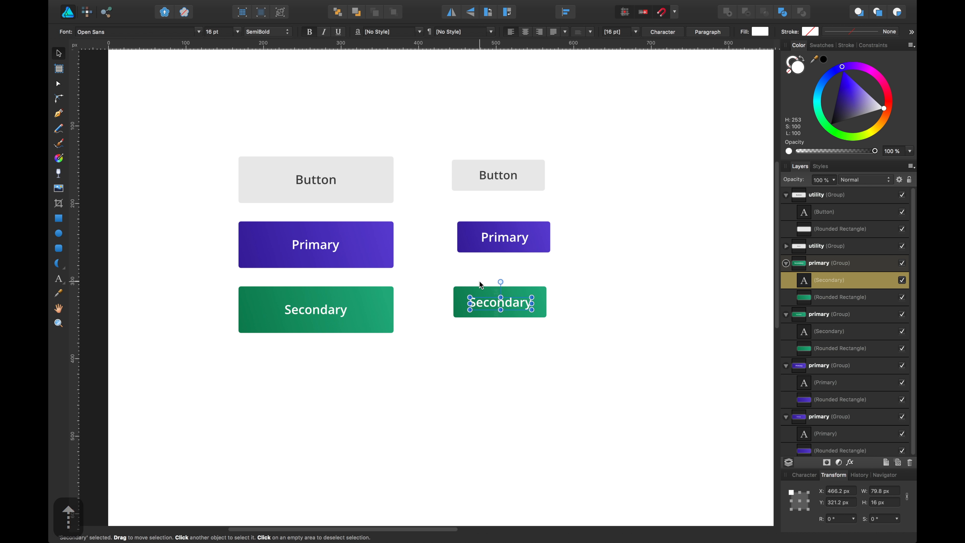
pyautogui.click(558, 296)
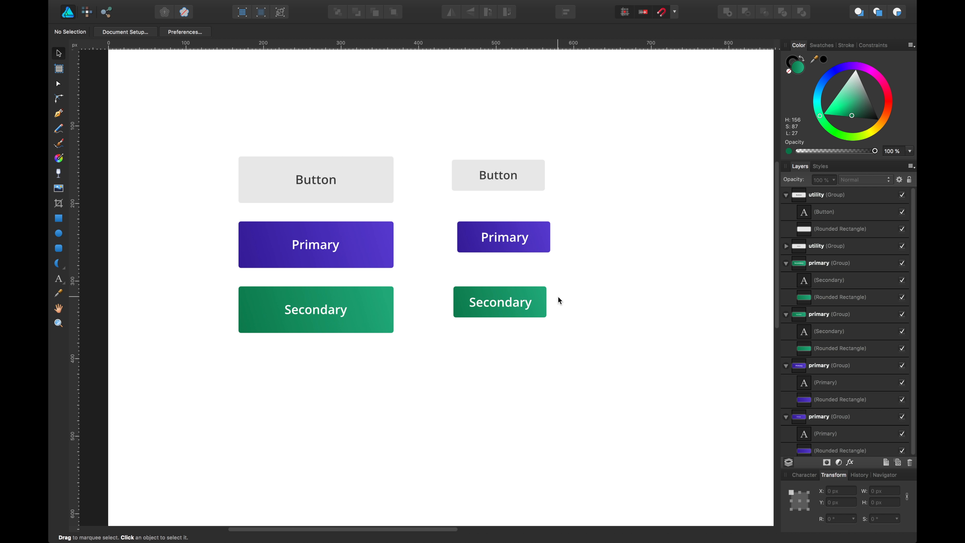
# Step: Move the small green button beneath the small purple one, aligning their edges at about X 450.1 px, Y 287.2 px
pyautogui.moveTo(559, 290); pyautogui.dragTo(490, 338)
pyautogui.click(500, 304)
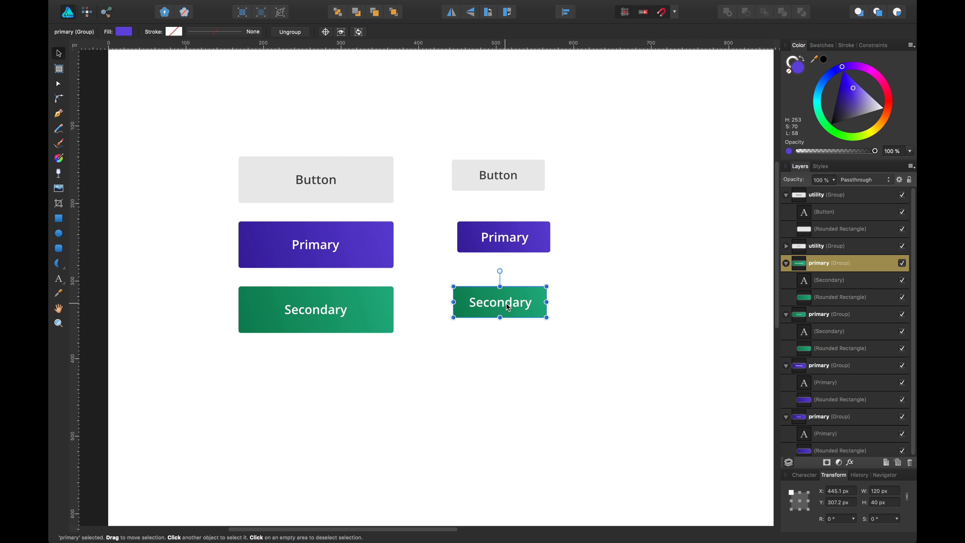
pyautogui.moveTo(521, 306); pyautogui.dragTo(525, 291)
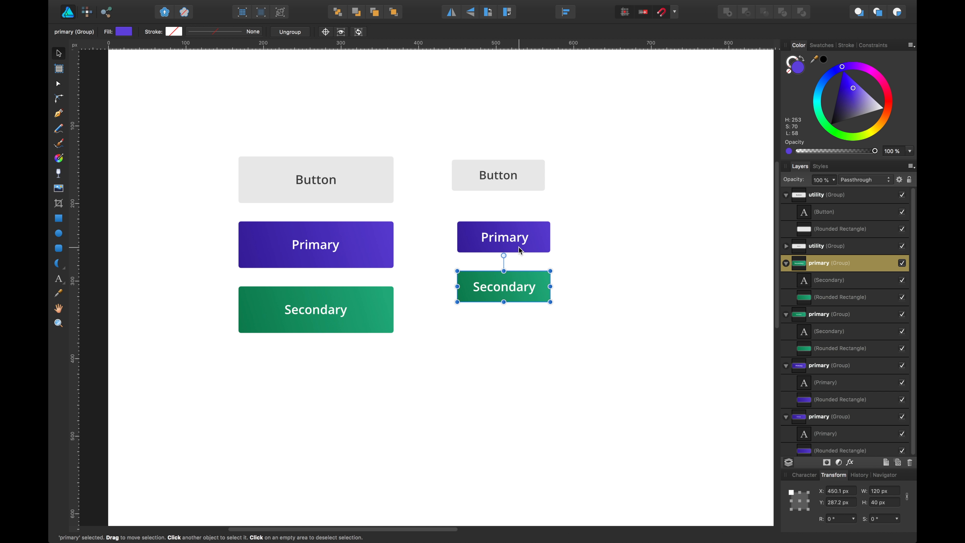
# Step: Move the small purple button just under the small grey one, edges aligned, at about X 443.1 px, Y 184.4 px
pyautogui.moveTo(520, 250); pyautogui.dragTo(519, 219)
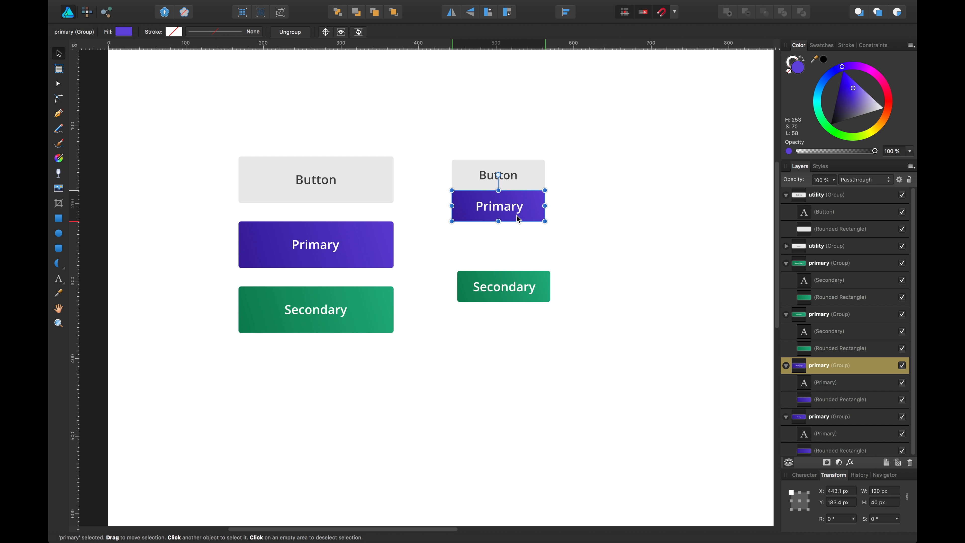
pyautogui.press('Down')
pyautogui.press('Down')
pyautogui.press('Down')
pyautogui.press('Down')
pyautogui.press('Down')
pyautogui.press('Down')
pyautogui.press('Down')
pyautogui.press('Down')
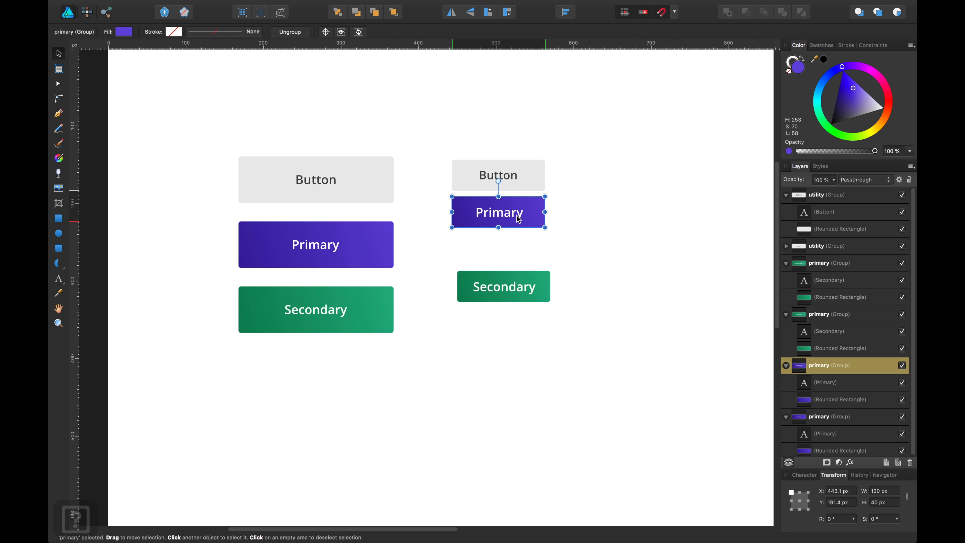
pyautogui.press('Up')
pyautogui.press('Up')
pyautogui.press('Up')
pyautogui.press('Up')
pyautogui.press('Up')
pyautogui.press('Up')
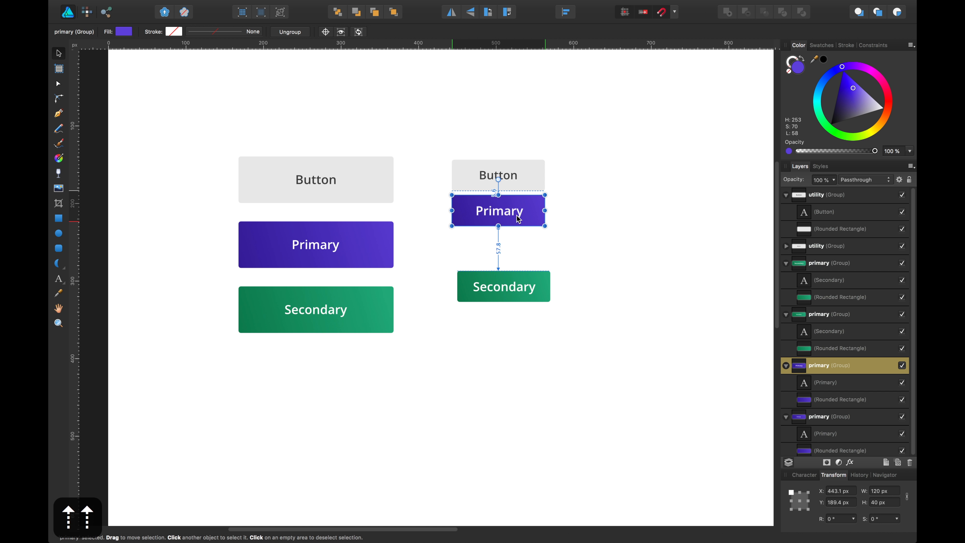
pyautogui.press('Up')
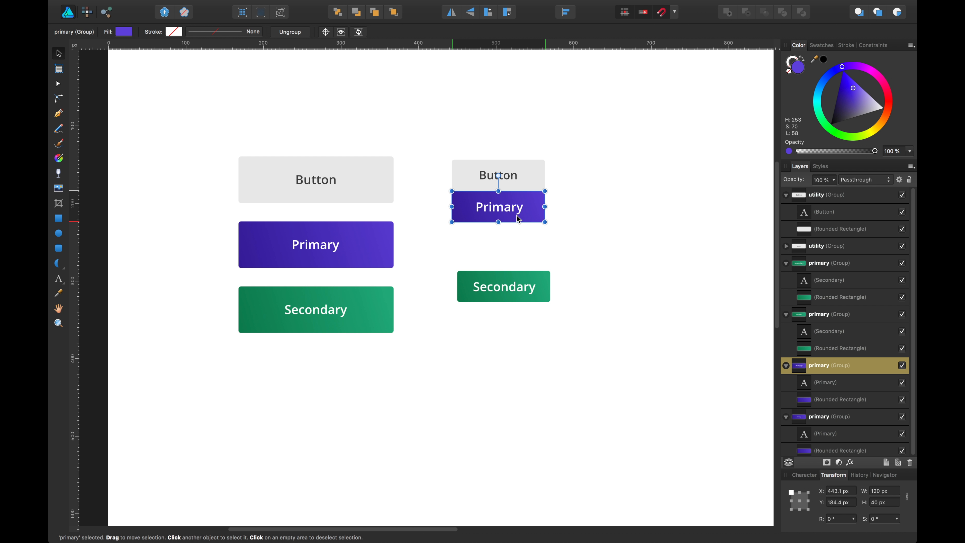
# Step: Nudge the small purple button down 16 px to about Y 200.4 px, leaving a gap below the grey button
pyautogui.press('Down')
pyautogui.press('Down')
pyautogui.press('Down')
pyautogui.press('Down')
pyautogui.press('Down')
pyautogui.press('Down')
pyautogui.press('Down')
pyautogui.press('Down')
pyautogui.press('Down')
pyautogui.press('Down')
pyautogui.press('Down')
pyautogui.press('Down')
pyautogui.press('Down')
pyautogui.press('Down')
pyautogui.press('Down')
pyautogui.press('Down')
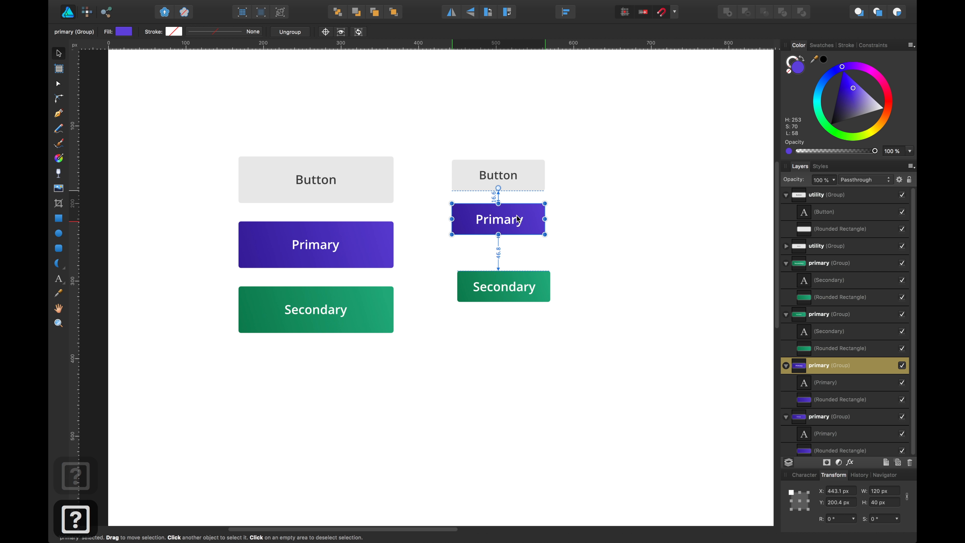
pyautogui.hotkey('shift', 'Down')
pyautogui.hotkey('shift', 'Up')
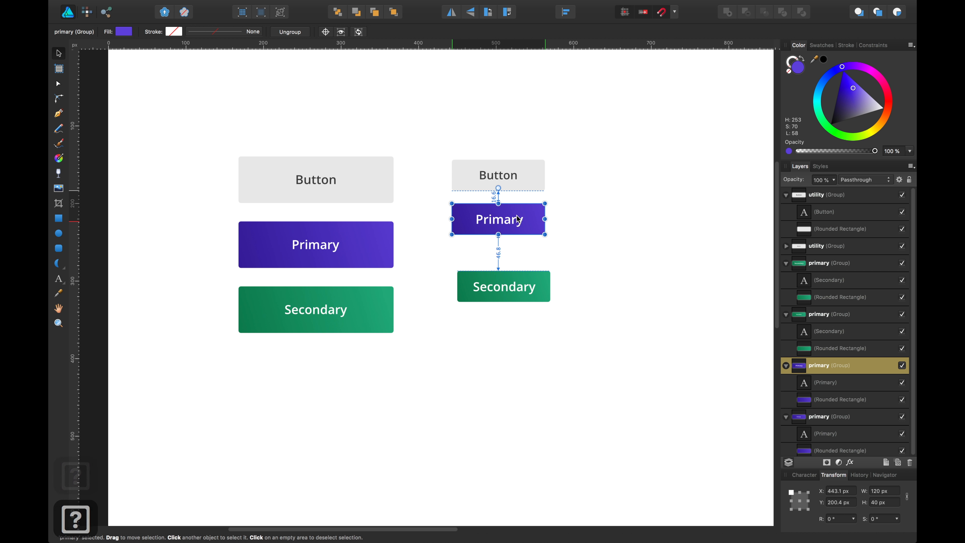
# Step: Place the small green button 16 px below the small purple one, at about X 443.1 px, Y 256.4 px, and save
pyautogui.click(567, 215)
pyautogui.moveTo(525, 282); pyautogui.dragTo(522, 259)
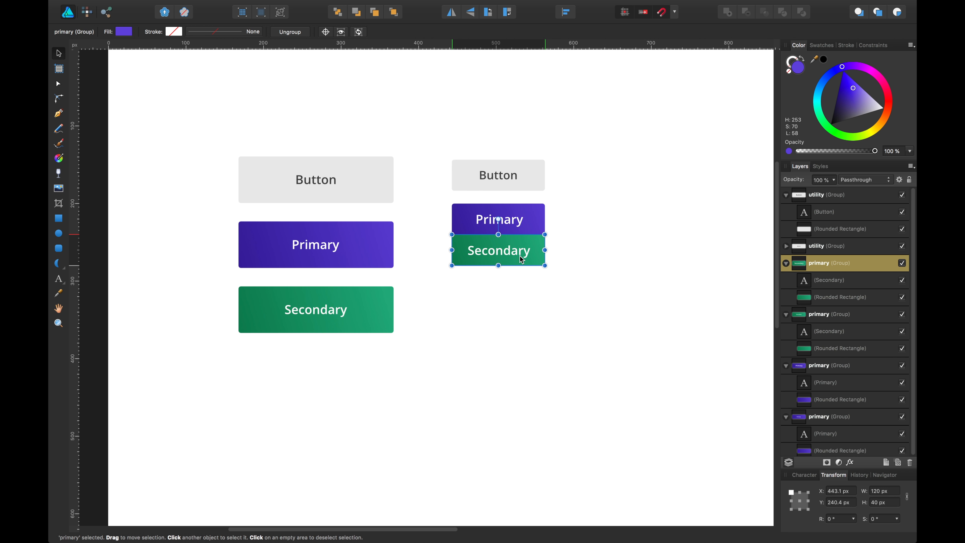
pyautogui.hotkey('shift', 'Down')
pyautogui.hotkey('shift', 'Down')
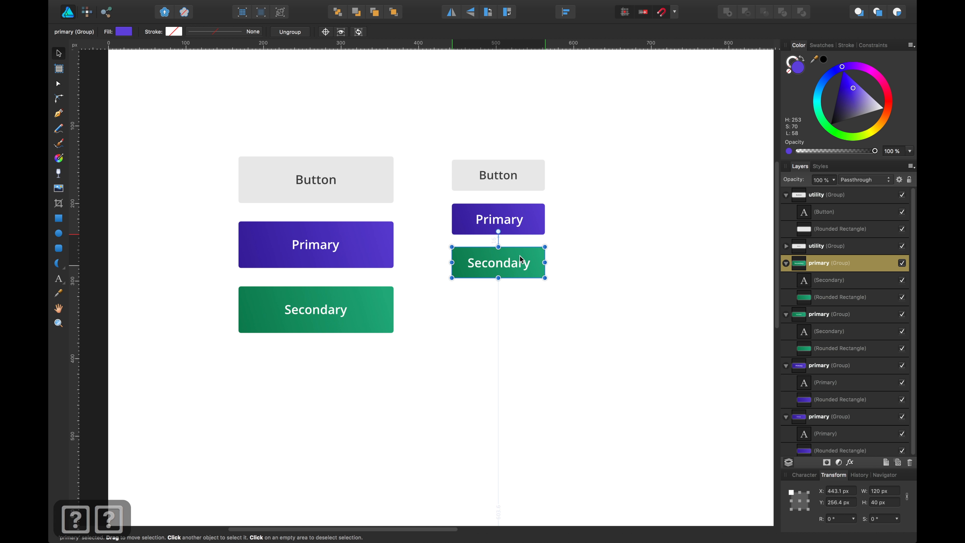
pyautogui.hotkey('shift', 'Down')
pyautogui.hotkey('shift', 'Up')
pyautogui.click(500, 315)
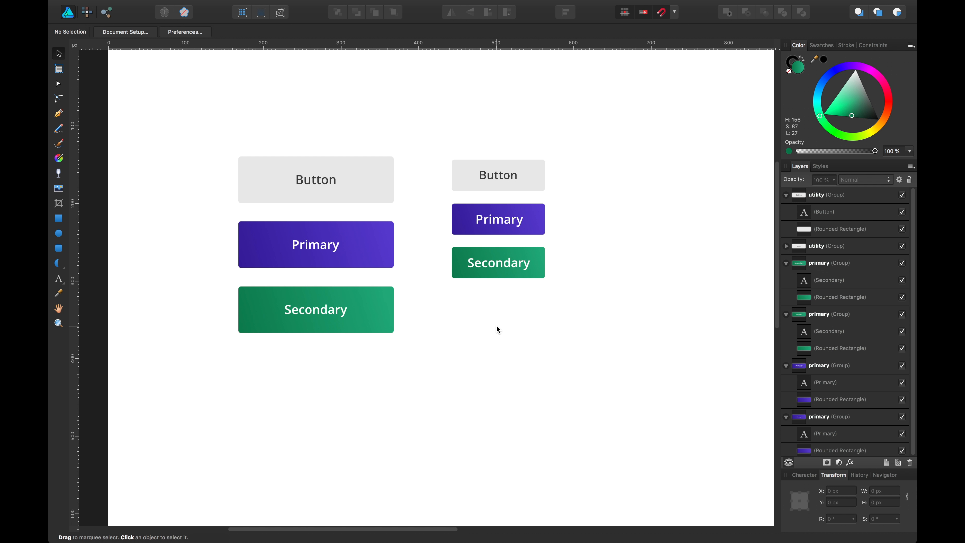
pyautogui.press('super+s')
# Step: Move the three small buttons together to about X 428.1 px, Y 139.7 px, level with the large grey button's upper edge, and save
pyautogui.moveTo(601, 150); pyautogui.dragTo(459, 317)
pyautogui.click(485, 267)
pyautogui.keyDown('shift'); pyautogui.click(483, 228); pyautogui.keyUp('shift')
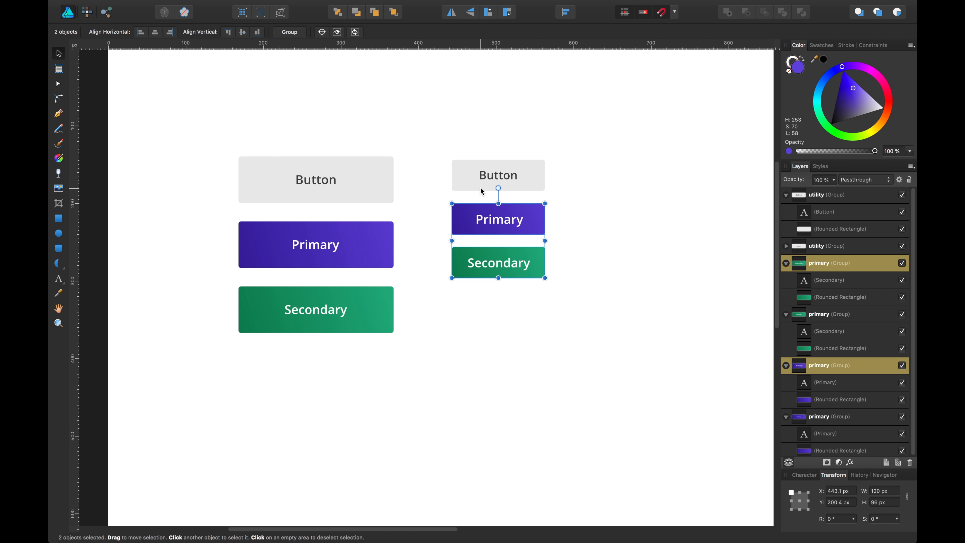
pyautogui.keyDown('shift'); pyautogui.click(480, 187); pyautogui.keyUp('shift')
pyautogui.moveTo(488, 179); pyautogui.dragTo(476, 174)
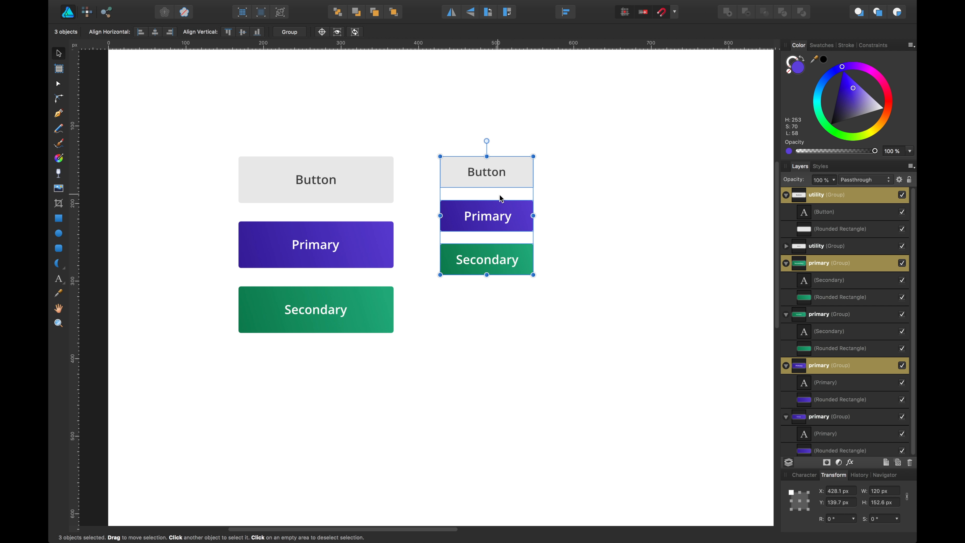
pyautogui.click(587, 189)
pyautogui.press('super+s')
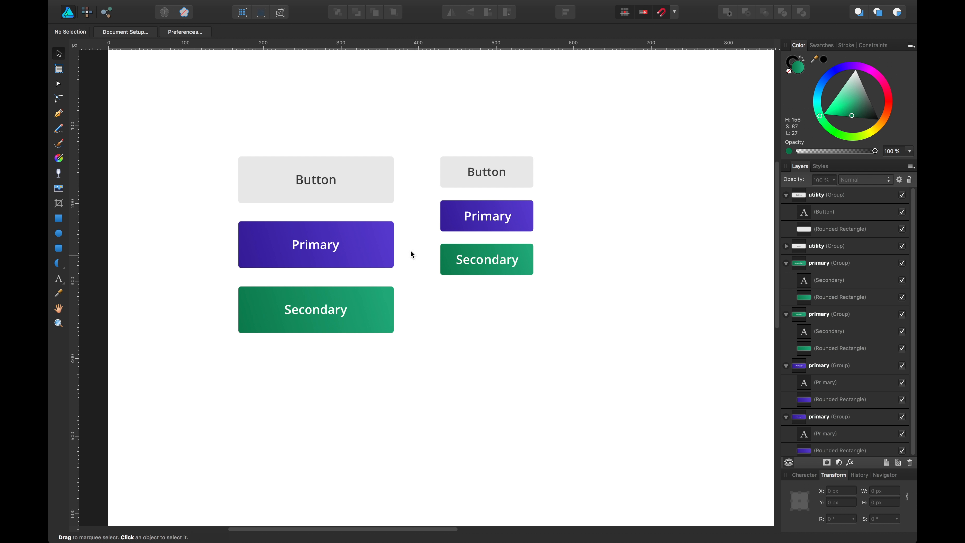
# Step: Try widening the large purple button as a group, and undo the change
pyautogui.click(384, 244)
pyautogui.moveTo(393, 244)
pyautogui.mouseDown()
pyautogui.moveTo(425, 244)
pyautogui.moveTo(403, 246)
pyautogui.mouseUp()
pyautogui.press('super+z')
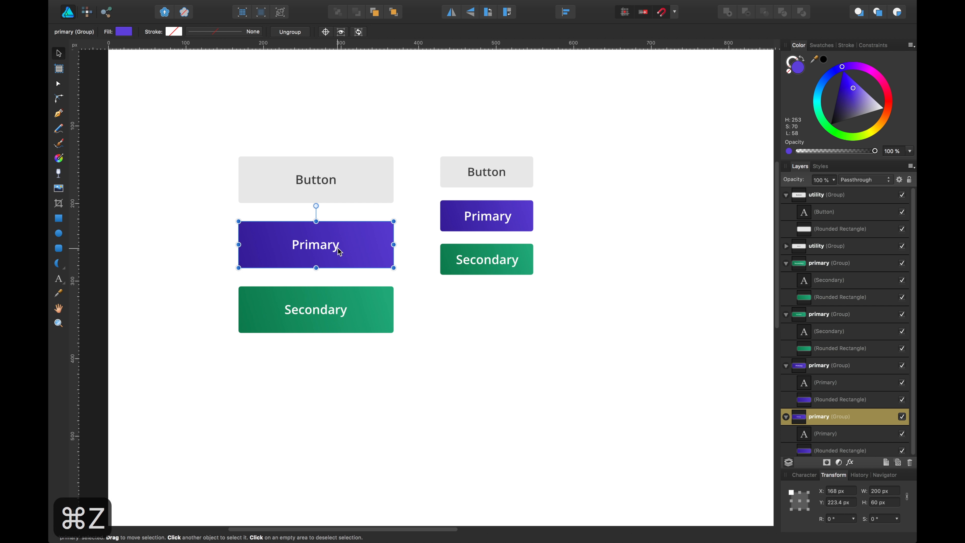
# Step: Examine the constraint settings of the large purple button's label and of its group
pyautogui.doubleClick(339, 251)
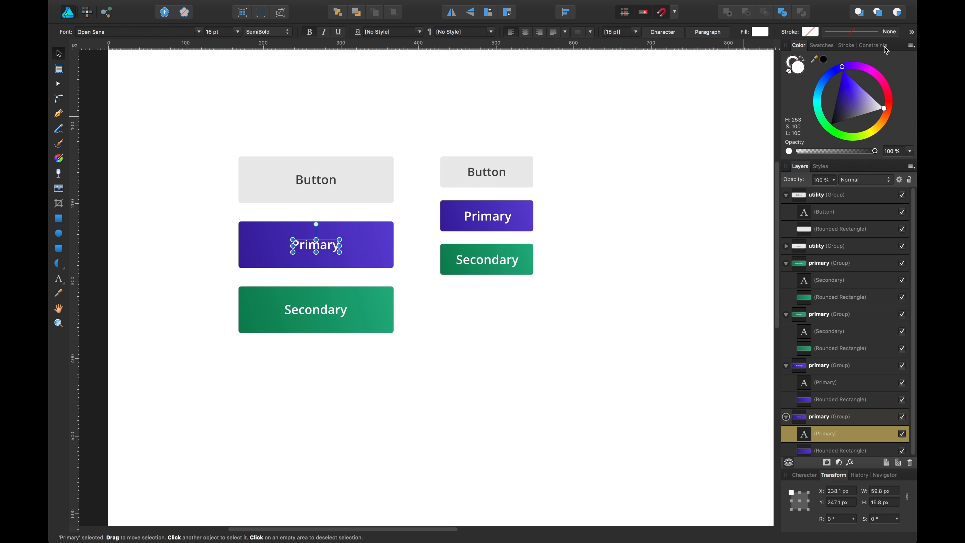
pyautogui.click(874, 46)
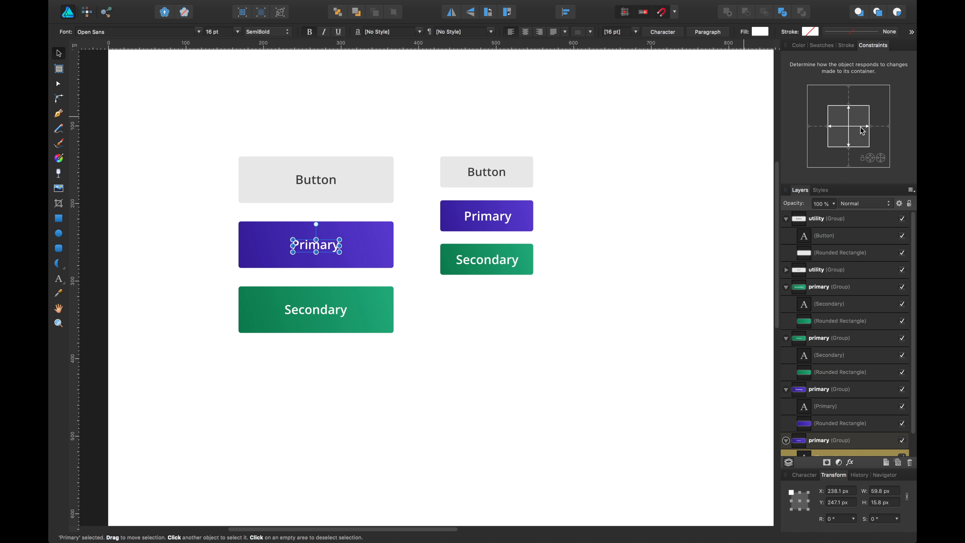
pyautogui.click(424, 342)
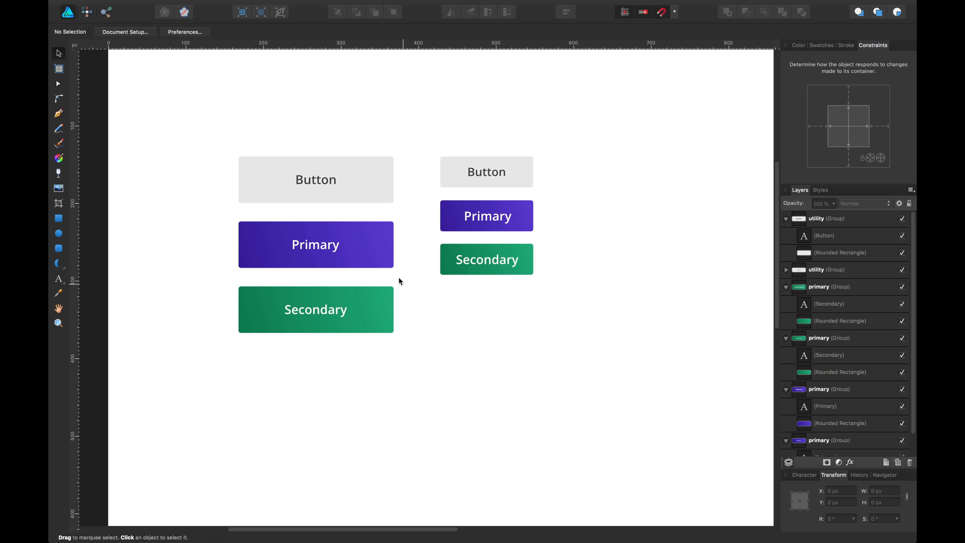
pyautogui.click(385, 259)
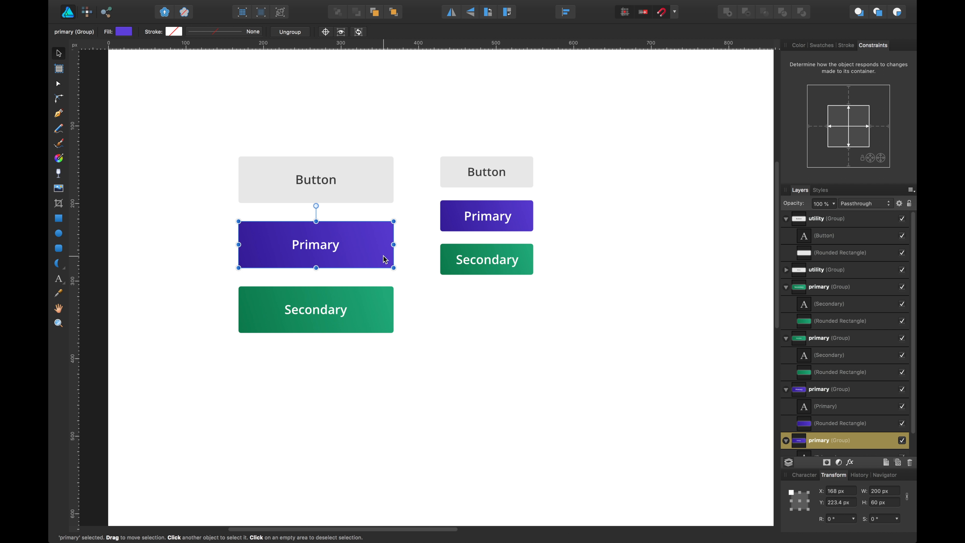
# Step: Set the labels of the small Primary and Secondary buttons to 15 pt and compare with the large Primary button
pyautogui.click(472, 260)
pyautogui.doubleClick(472, 261)
pyautogui.click(345, 255)
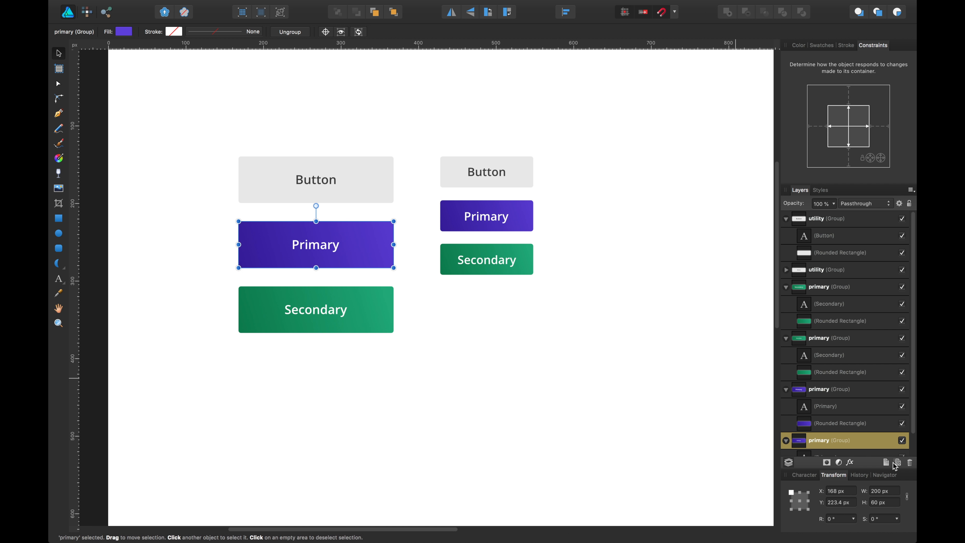
pyautogui.click(879, 409)
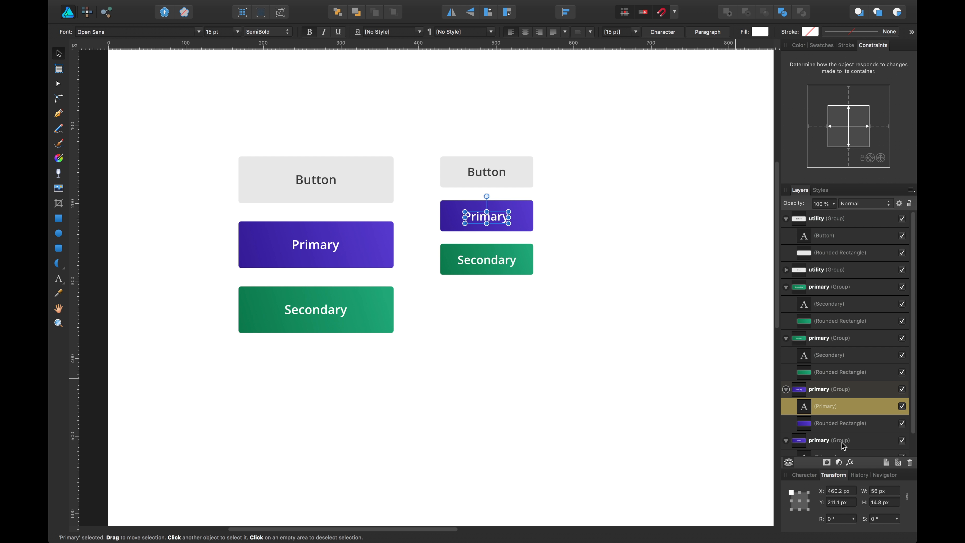
pyautogui.doubleClick(325, 246)
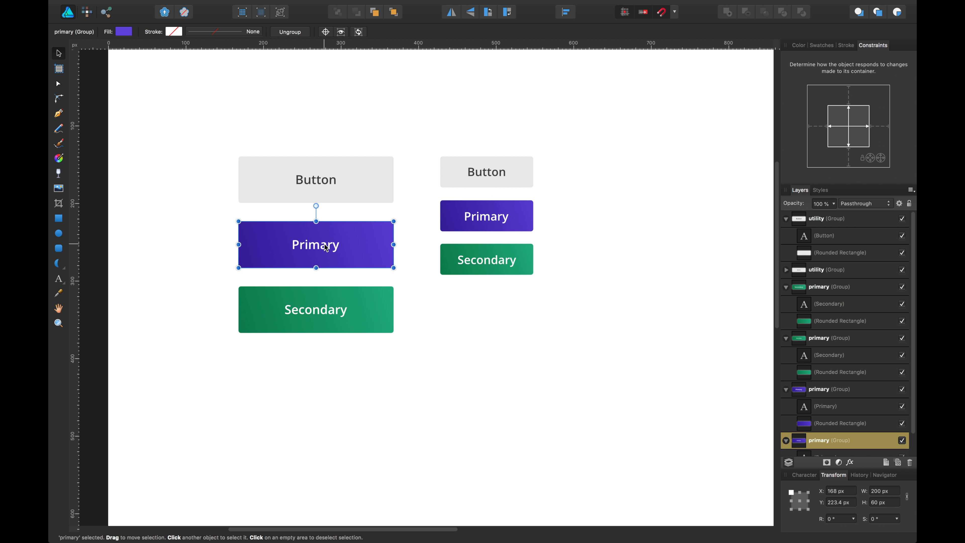
# Step: Turn off horizontal and vertical scaling in the constraints of the large Primary label and the large grey Button label
pyautogui.click(859, 126)
pyautogui.click(850, 122)
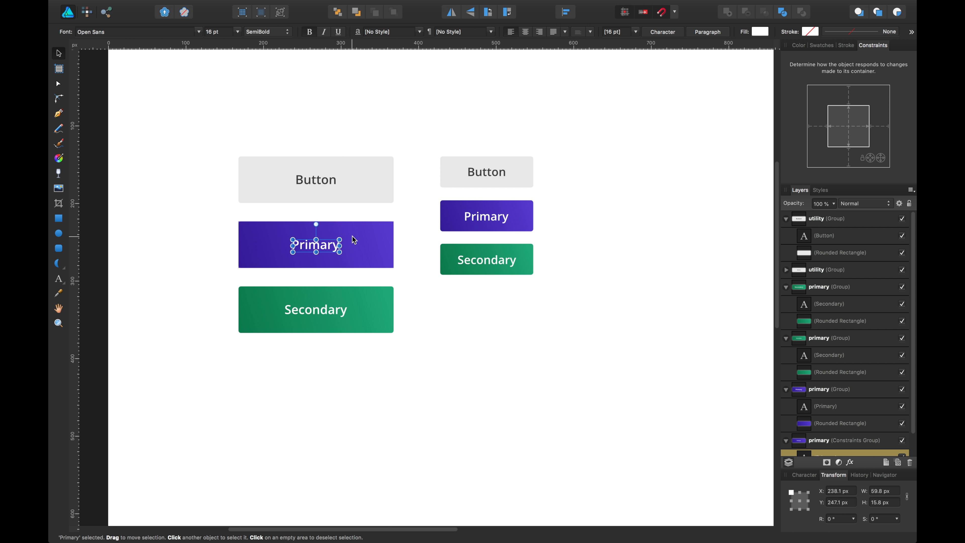
pyautogui.click(431, 293)
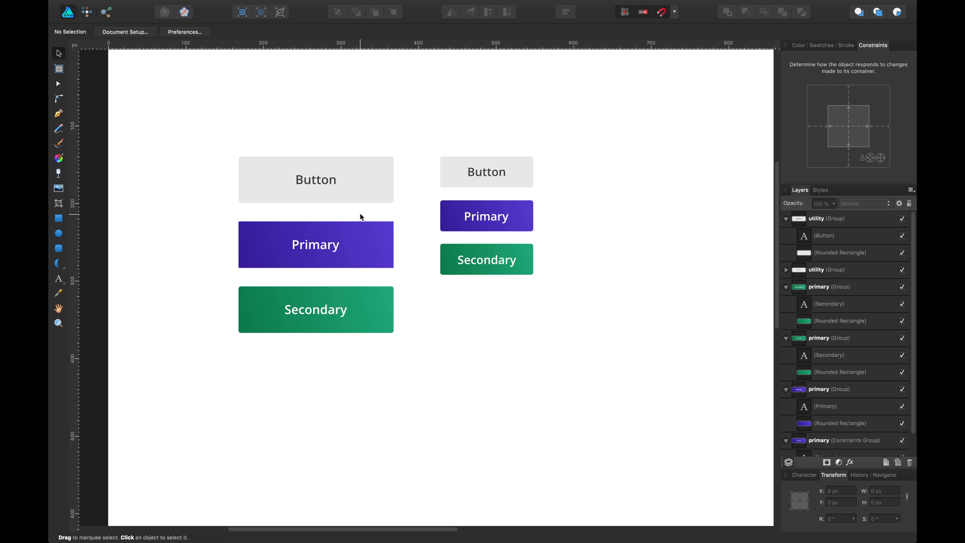
pyautogui.click(334, 182)
pyautogui.click(333, 183)
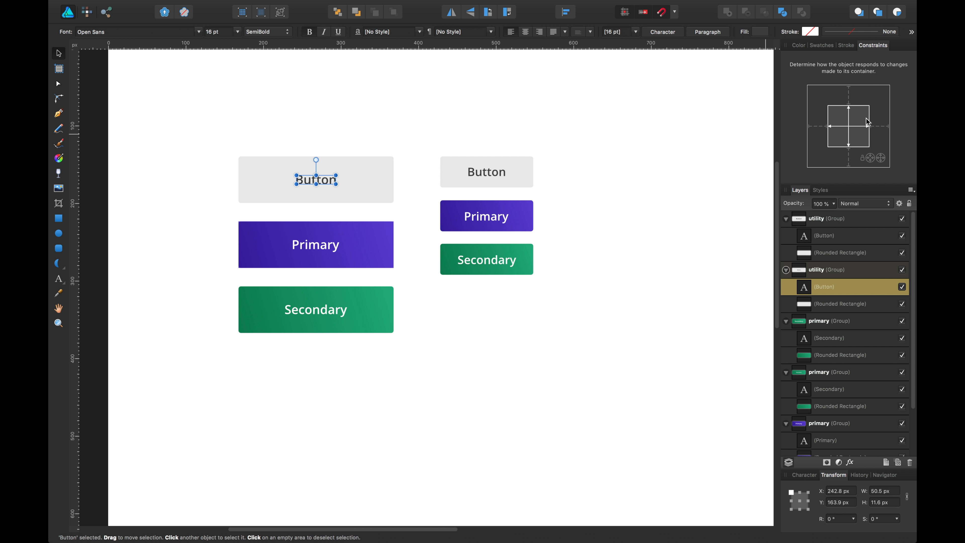
pyautogui.click(865, 128)
pyautogui.click(472, 317)
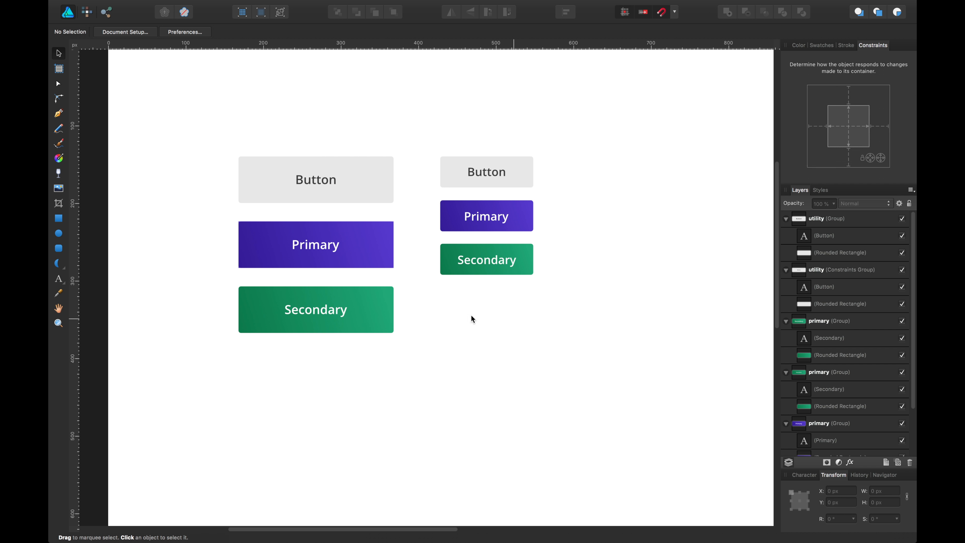
# Step: Turn off horizontal and vertical scaling in the constraints of the large Secondary button's label
pyautogui.click(301, 313)
pyautogui.click(301, 313)
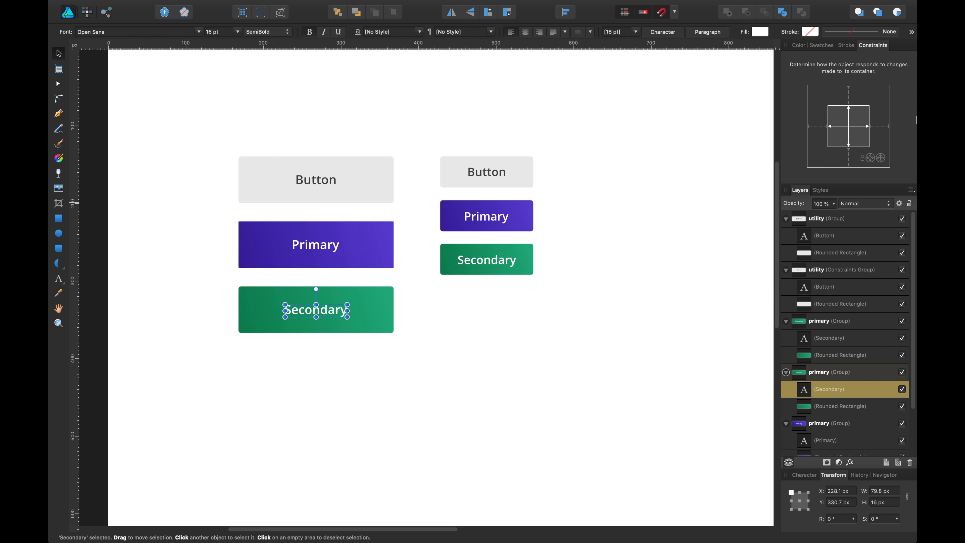
pyautogui.click(865, 128)
pyautogui.click(703, 178)
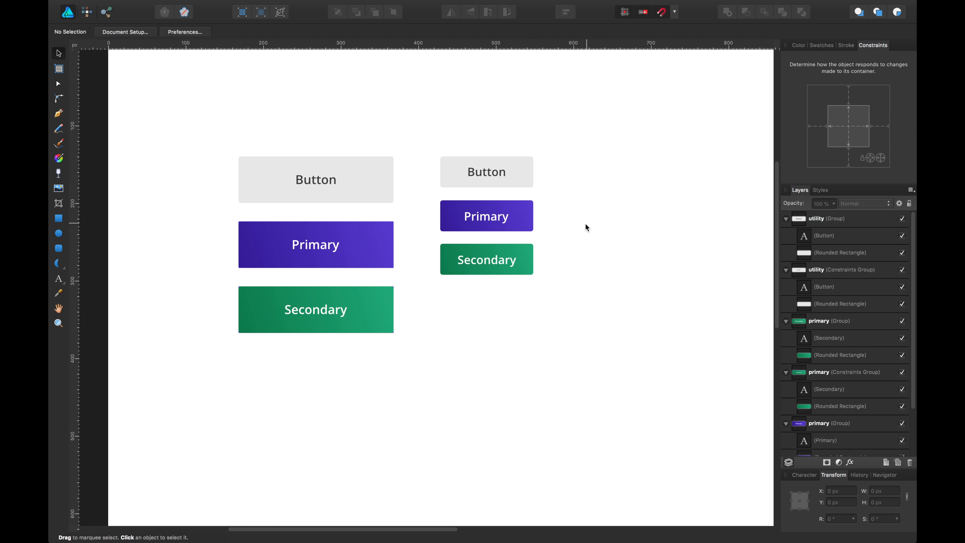
# Step: Turn off horizontal and vertical scaling in the constraints of the small Secondary and small Primary labels
pyautogui.doubleClick(512, 257)
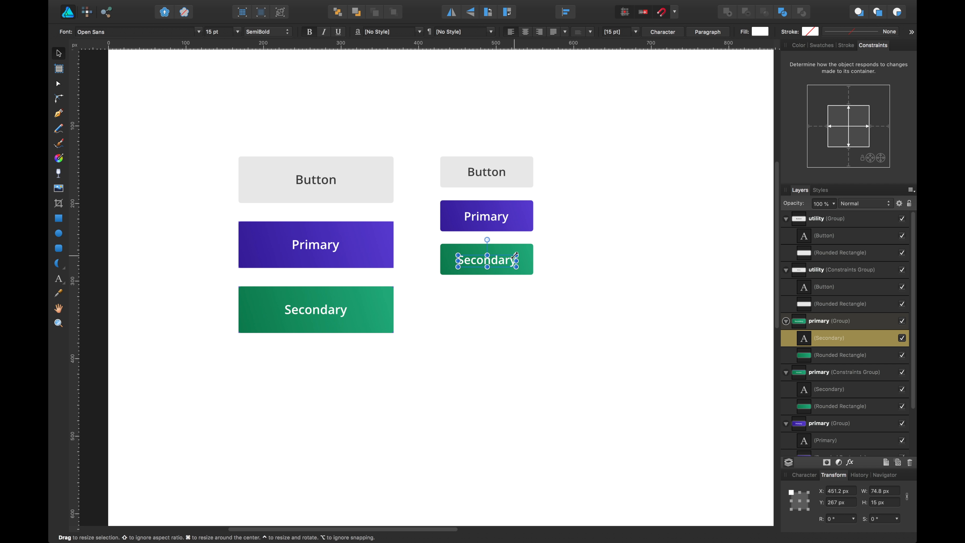
pyautogui.click(854, 128)
pyautogui.click(552, 239)
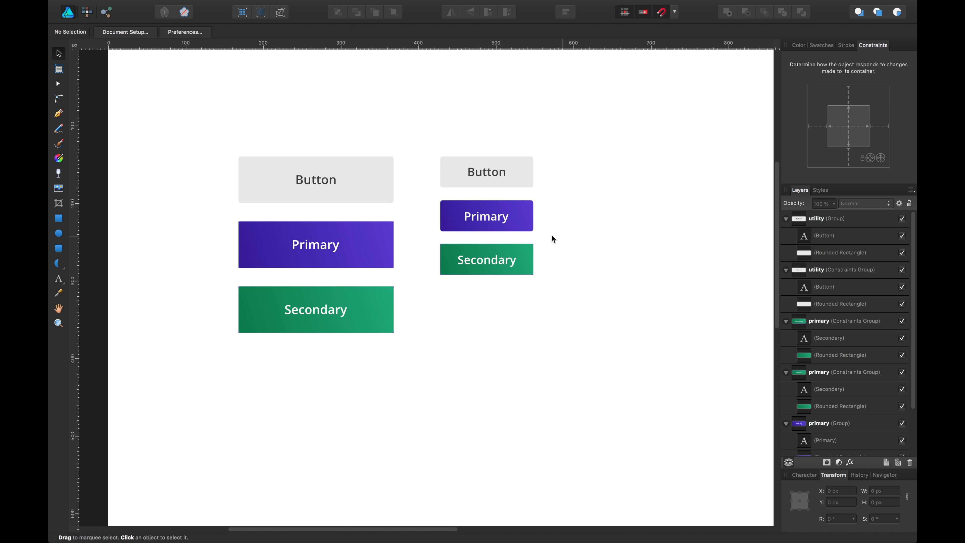
pyautogui.doubleClick(497, 219)
pyautogui.click(855, 124)
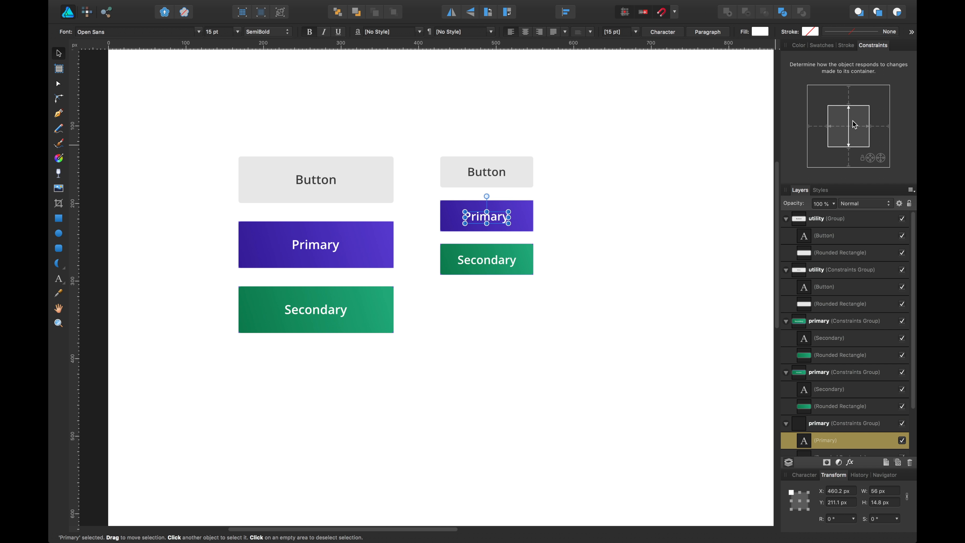
pyautogui.click(555, 182)
# Step: Turn off horizontal and vertical scaling in the constraints of the small grey Button label, and save the document
pyautogui.click(503, 169)
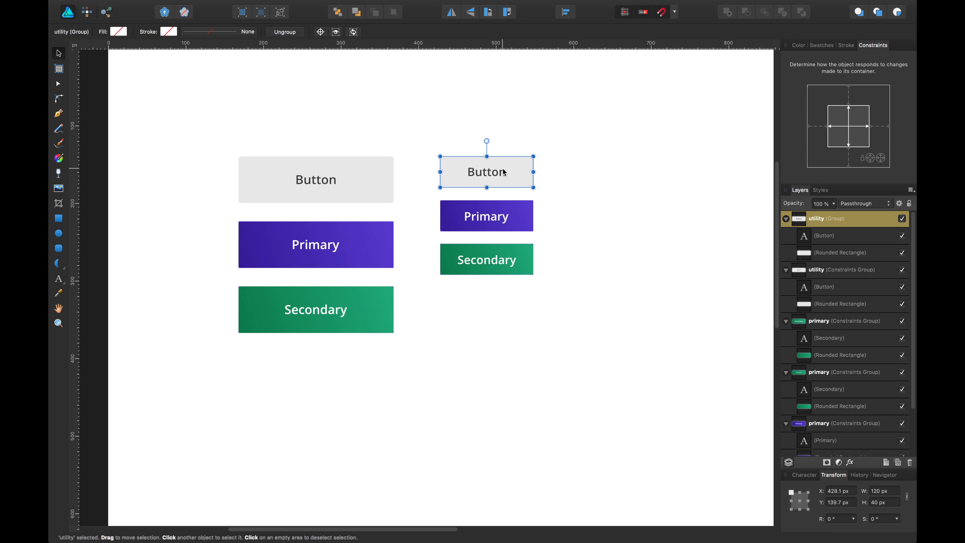
pyautogui.doubleClick(504, 172)
pyautogui.click(869, 127)
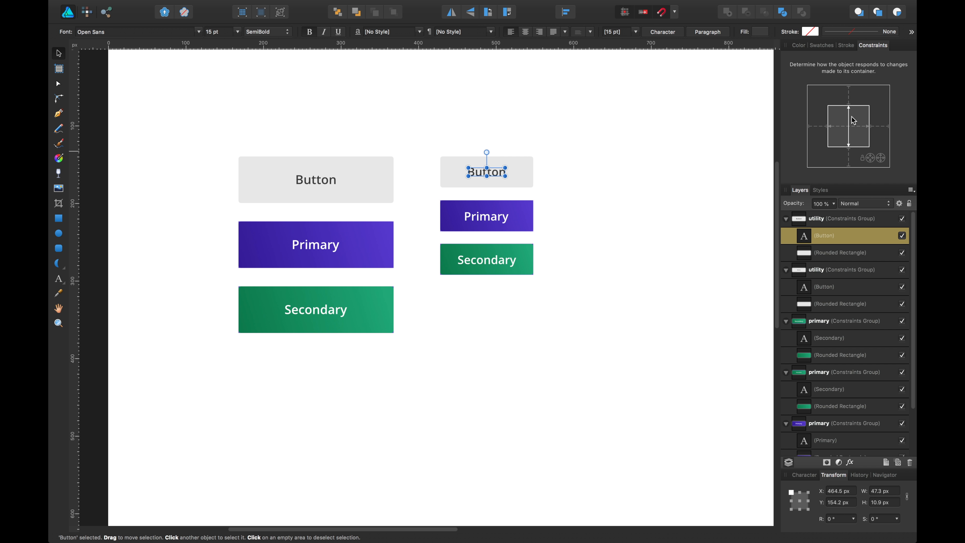
pyautogui.click(662, 160)
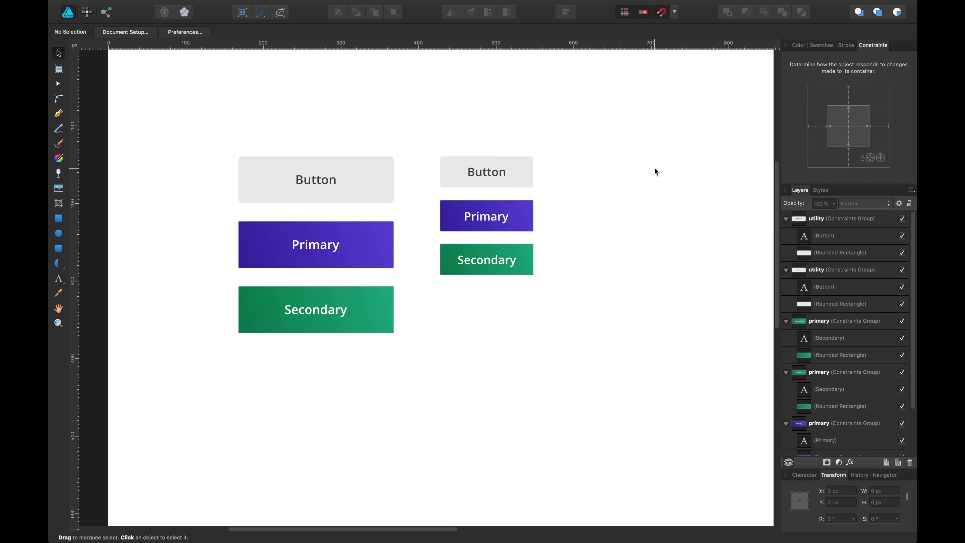
pyautogui.press('super+s')
# Step: Select the green rounded rectangle inside the small Secondary button's group
pyautogui.click(531, 258)
pyautogui.press('super+equal')
pyautogui.press('super+equal')
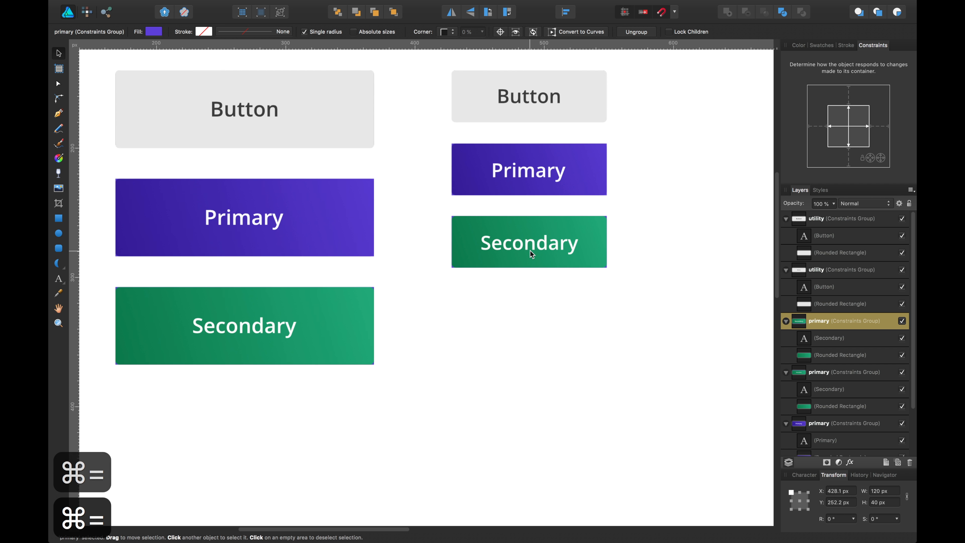
pyautogui.click(483, 308)
pyautogui.press('space')
pyautogui.moveTo(484, 308); pyautogui.dragTo(431, 344)
pyautogui.doubleClick(530, 251)
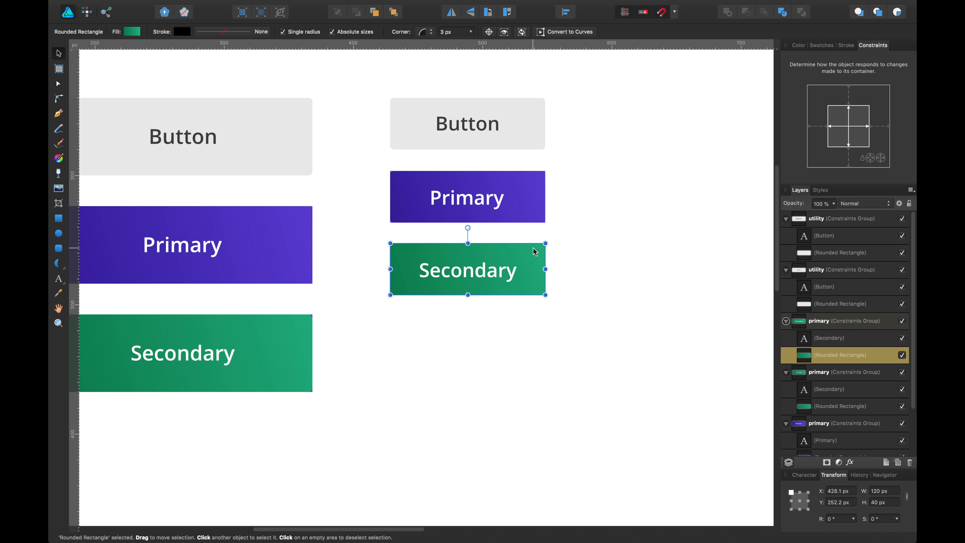